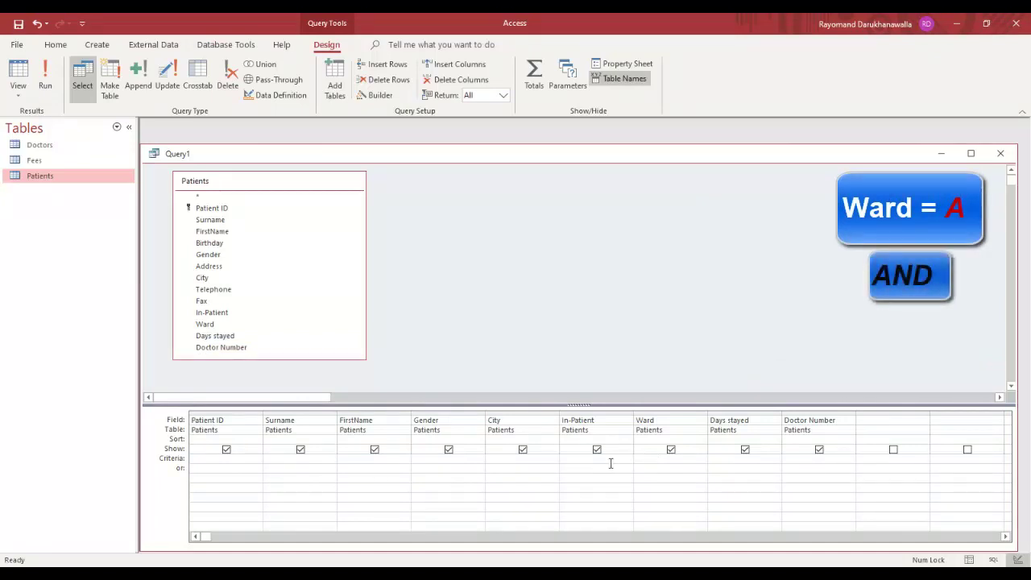
Run the query without criteria, check a patient record's Gender and Ward values, and widen the Gender column to show its full heading.
left_click(461, 458)
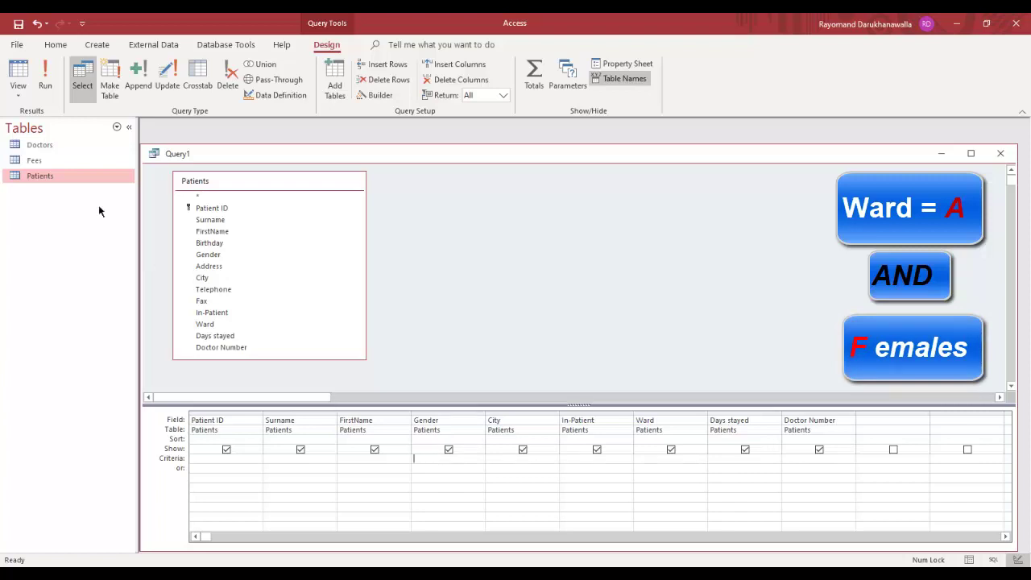
left_click(51, 73)
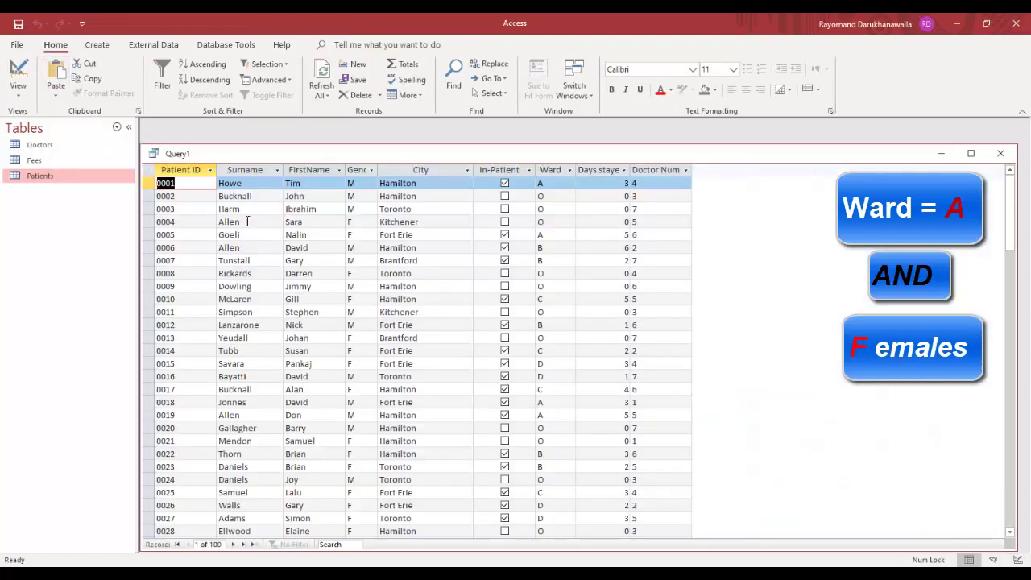
left_click(347, 222)
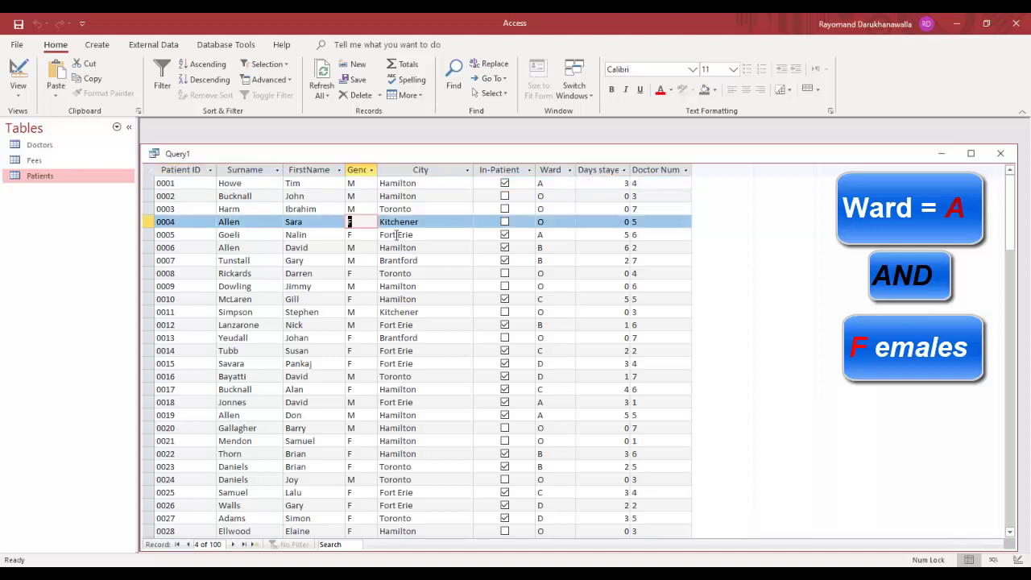
left_click(538, 235)
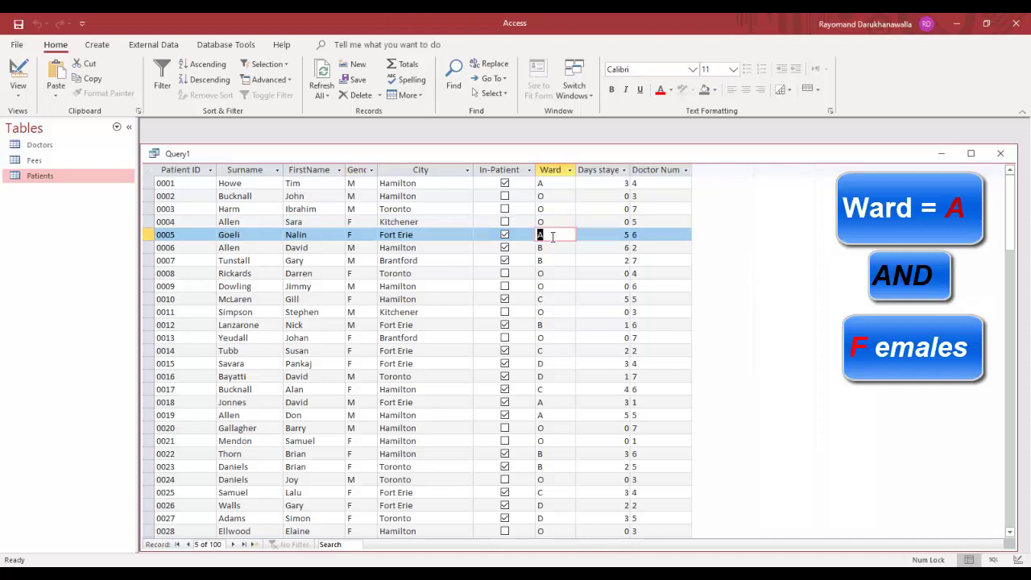
left_click(147, 234)
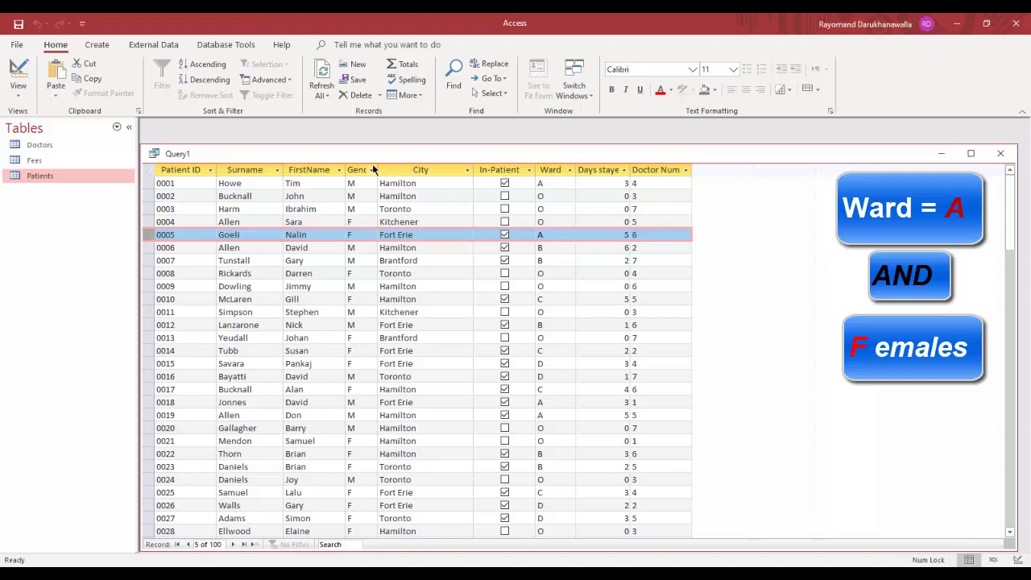
left_click_drag(377, 169, 395, 168)
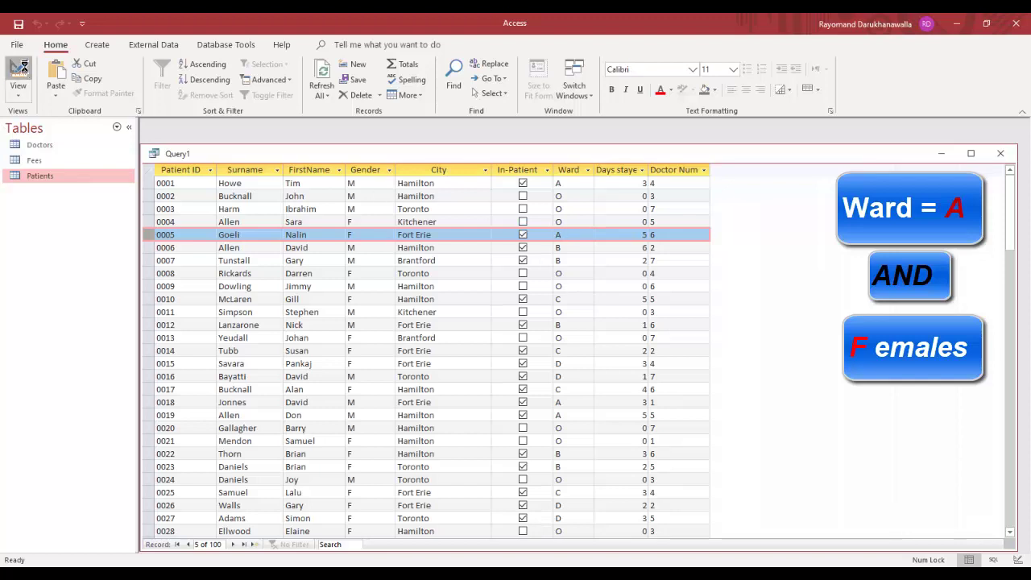
Set the query criteria to F for Gender and A for Ward on the same row, and run the query.
left_click(18, 72)
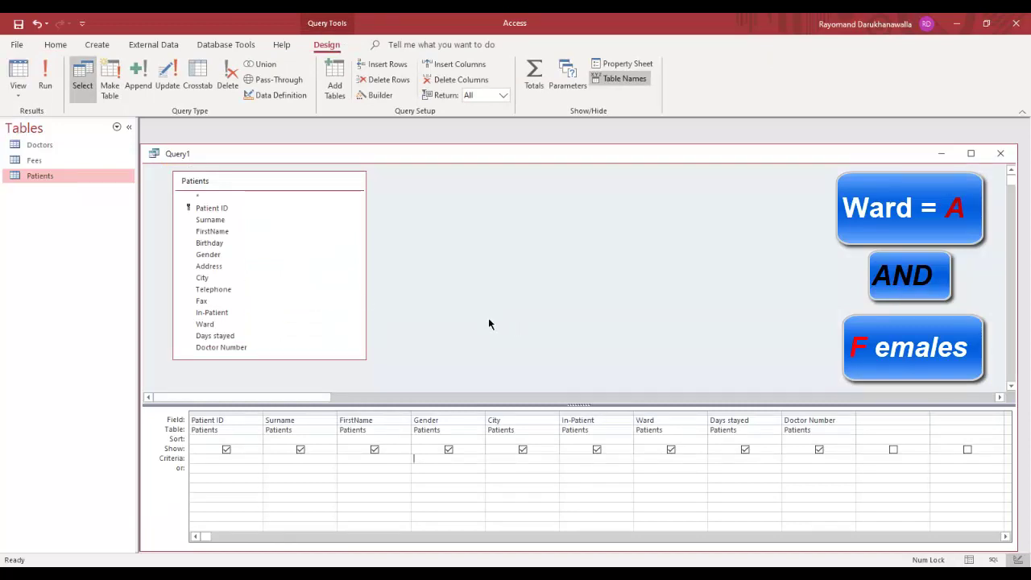
type("F")
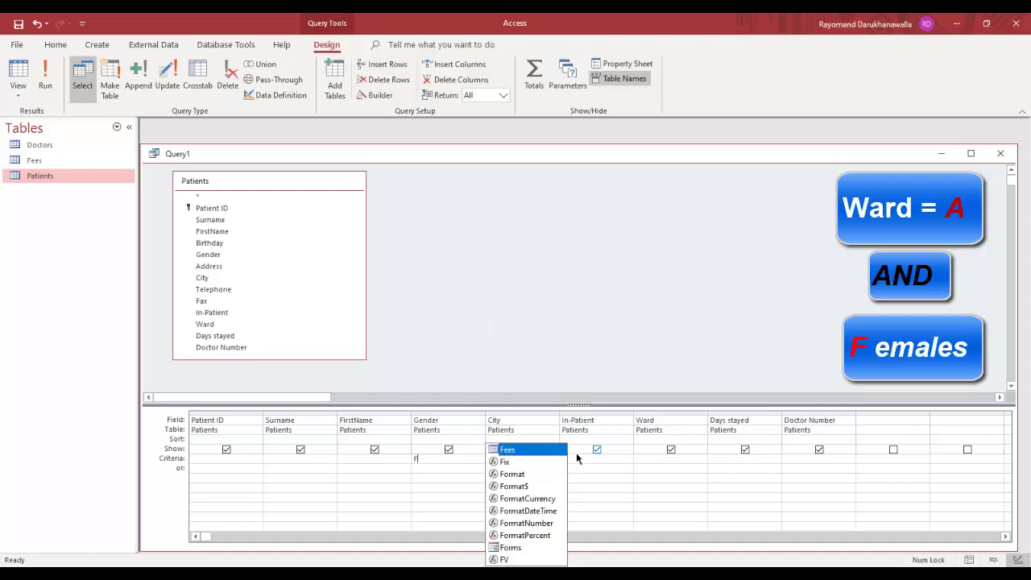
left_click(641, 460)
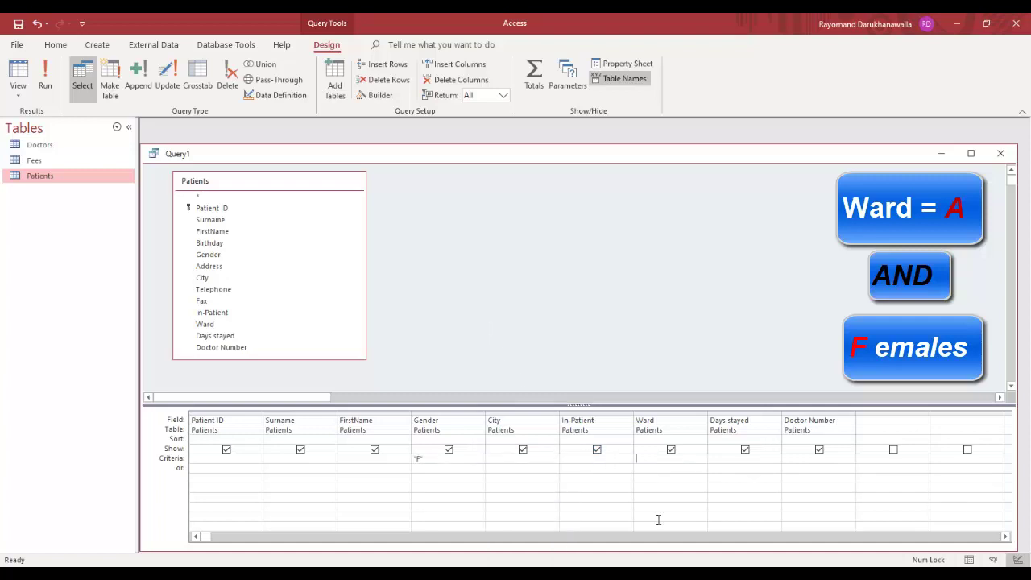
type("A")
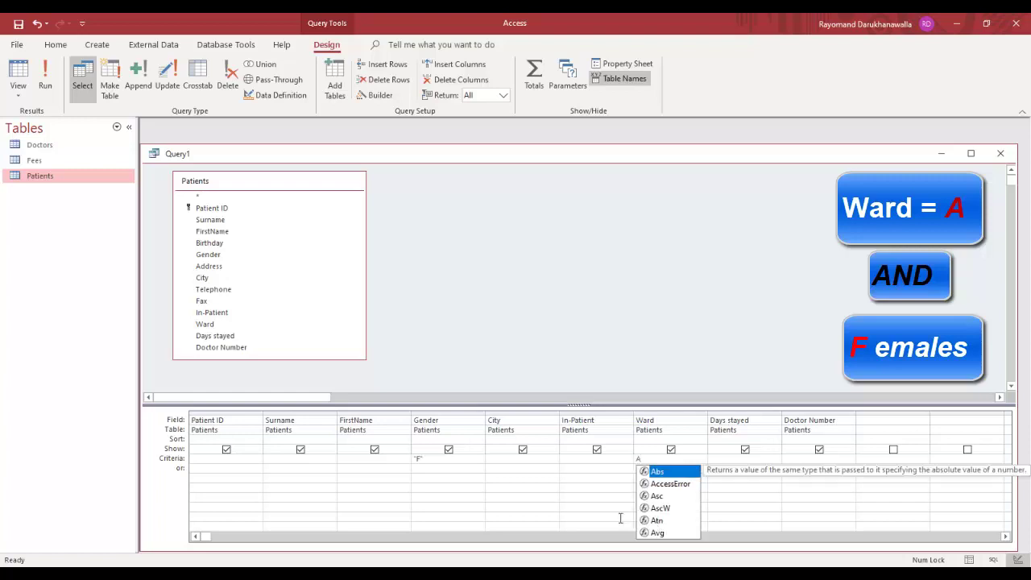
left_click(404, 503)
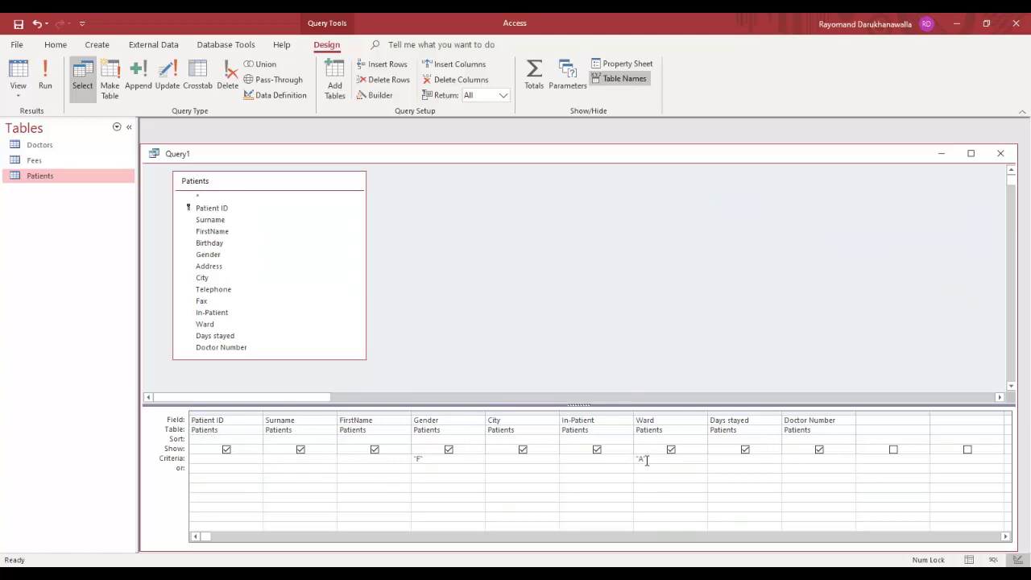
left_click(45, 77)
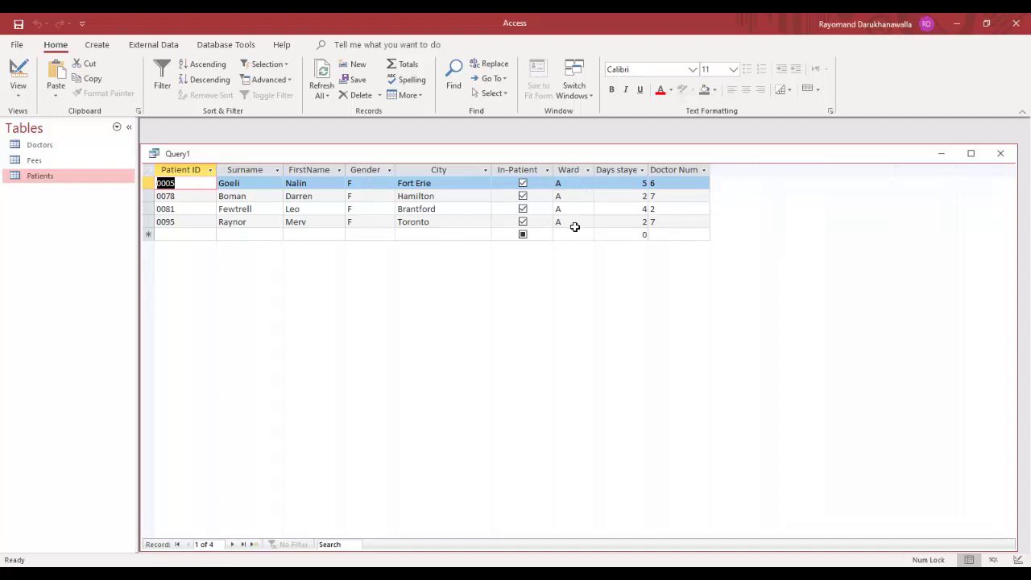
Return to the query design and clear the Gender and Ward criteria.
left_click(20, 77)
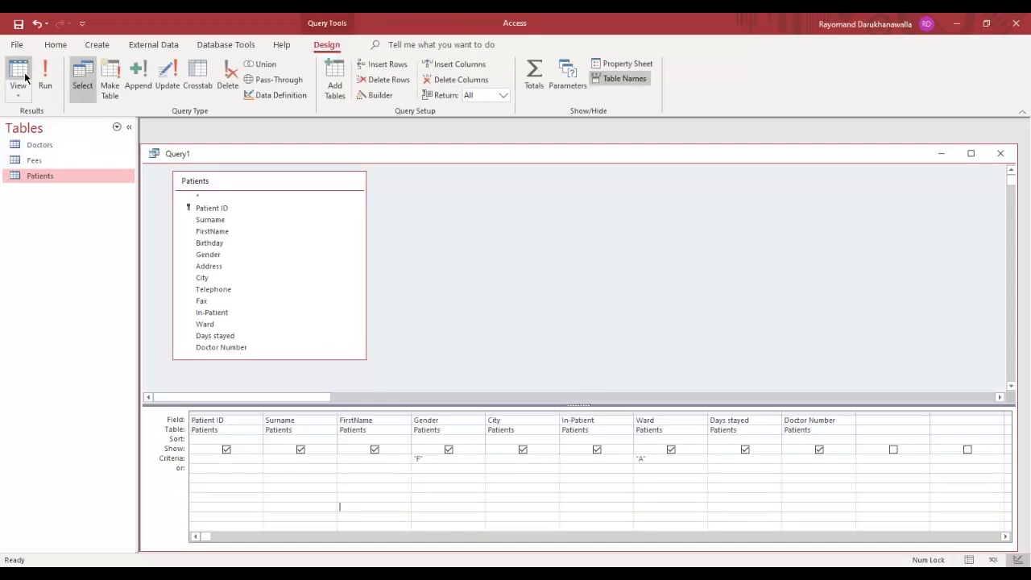
double_click(419, 456)
key("Delete")
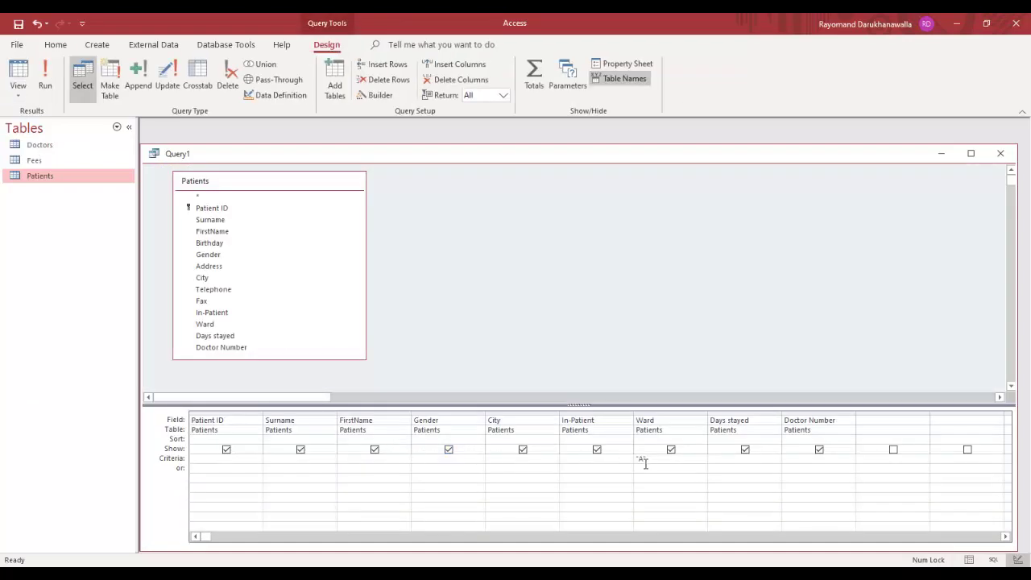
double_click(641, 459)
key("Delete")
Enter >3 as the Days stayed criterion, clear it again, and run the unfiltered query to view all patients.
left_click(728, 457)
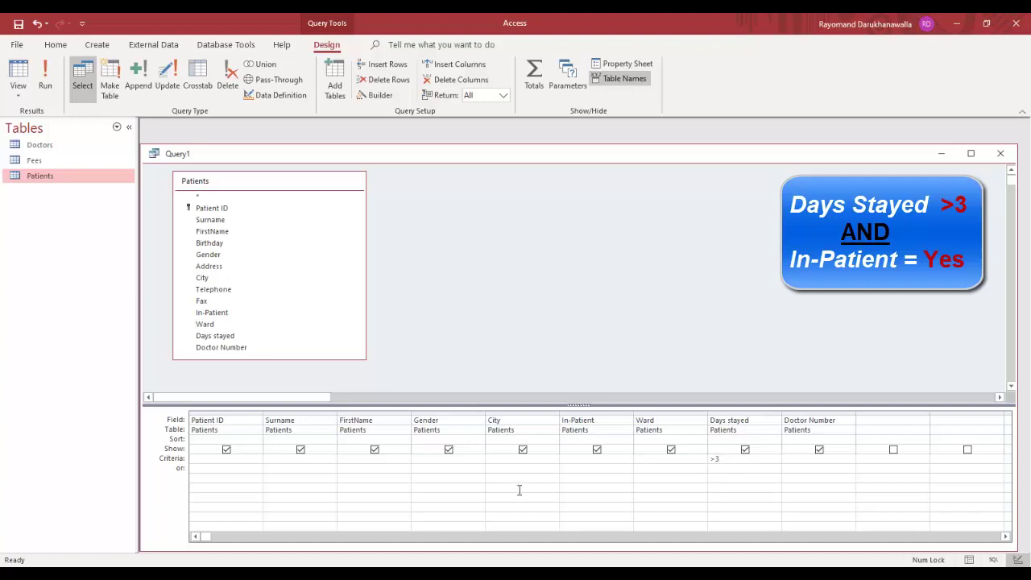
left_click(570, 463)
left_click_drag(731, 459, 699, 459)
key("Delete")
left_click(45, 73)
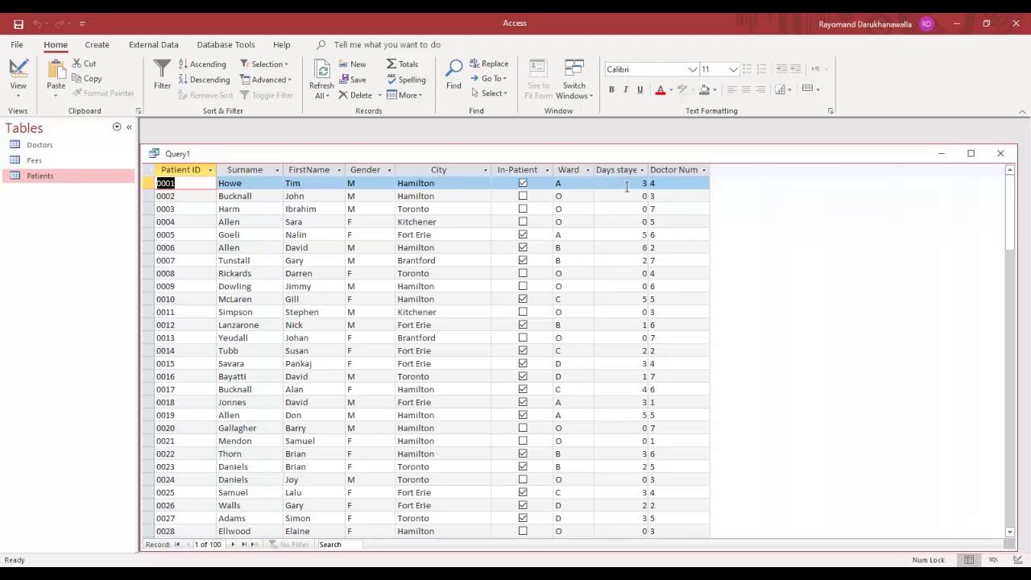
In the query design, set the criteria to >3 for Days stayed and Yes for In-Patient on the same row, and run the query.
left_click(24, 80)
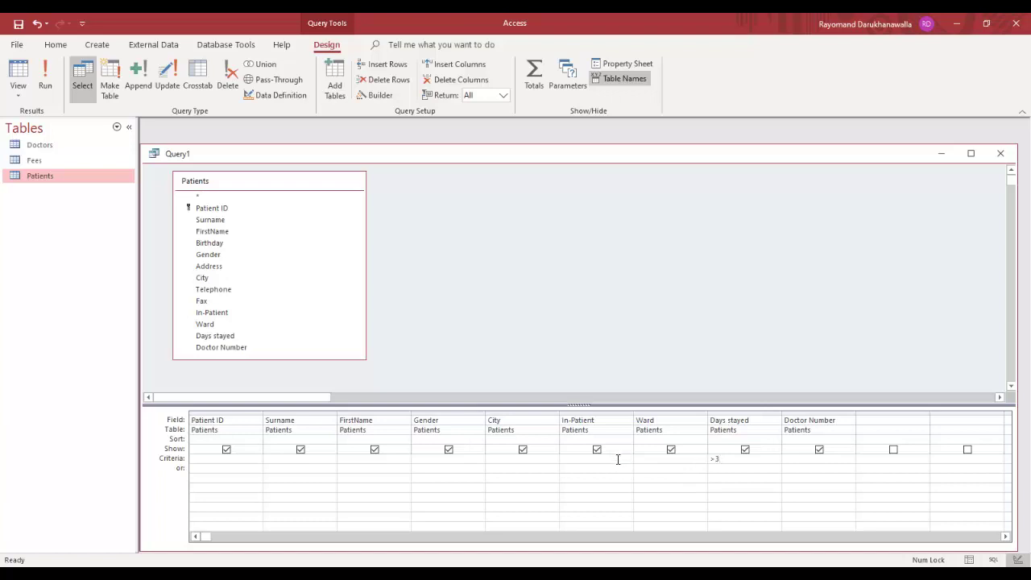
type("Yes")
left_click(47, 67)
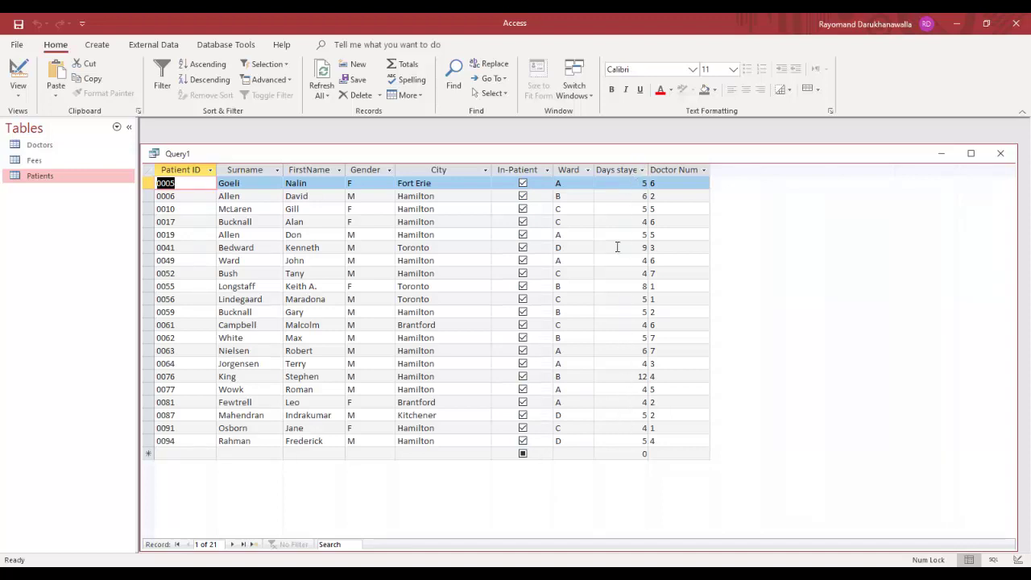
Replace the query criteria with <=4 for Days stayed and O for Ward on the same row, removing the In-Patient criterion.
left_click(20, 69)
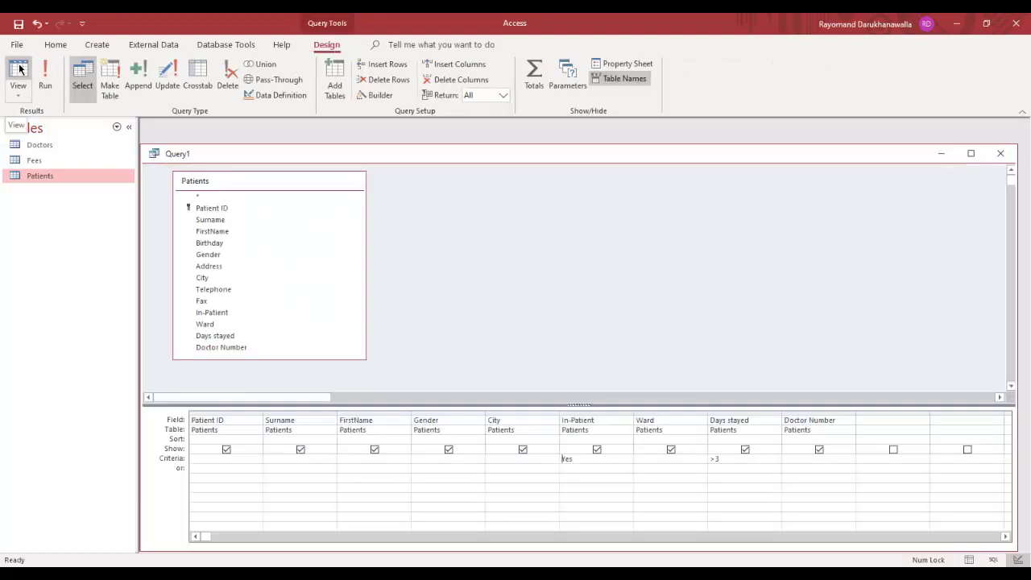
left_click(720, 464)
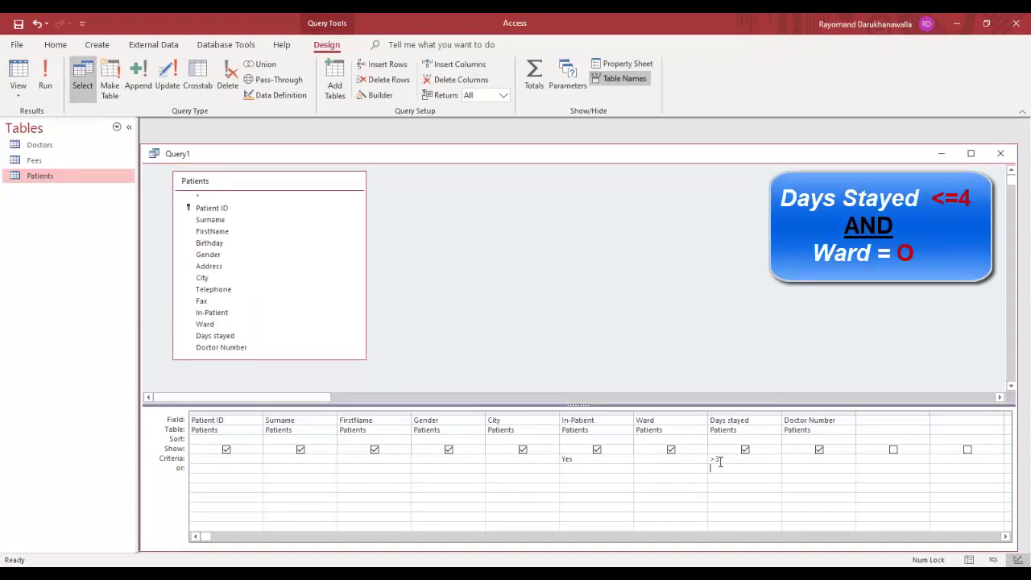
left_click_drag(718, 458, 701, 457)
type("<=4")
double_click(566, 458)
key("Delete")
type("O")
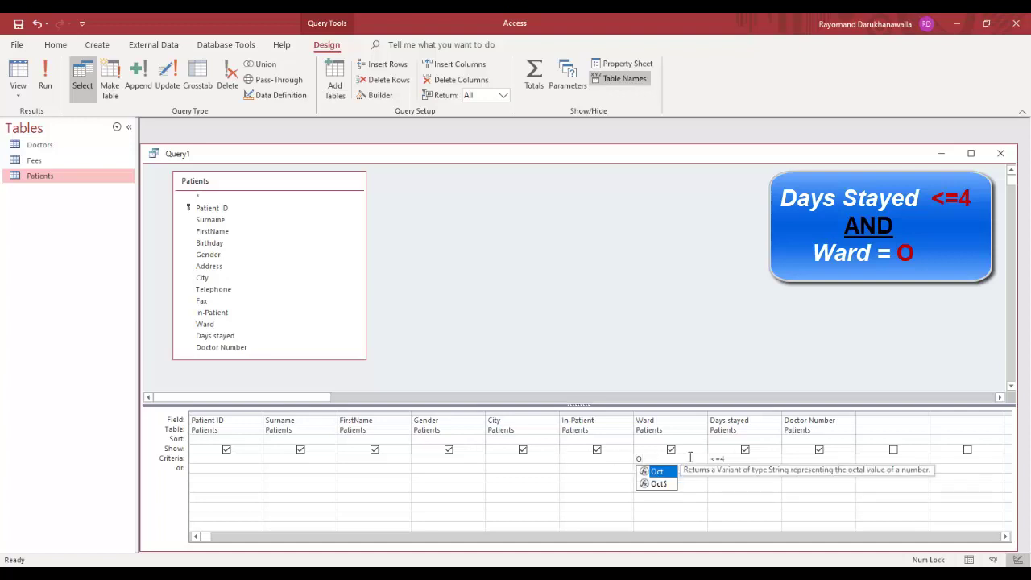
left_click(742, 461)
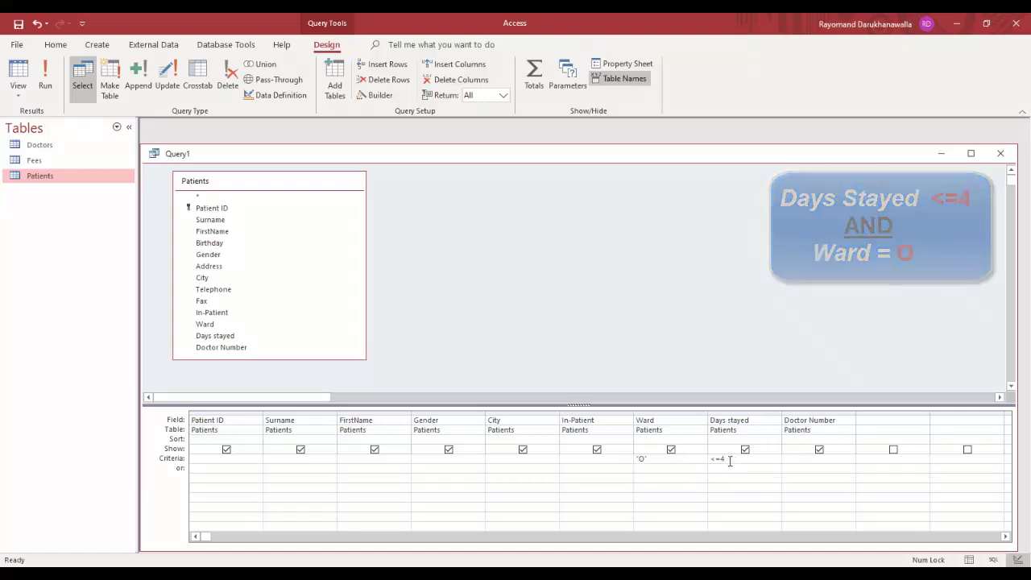
Run the query, maximize its window and look through all the returned records.
left_click(46, 77)
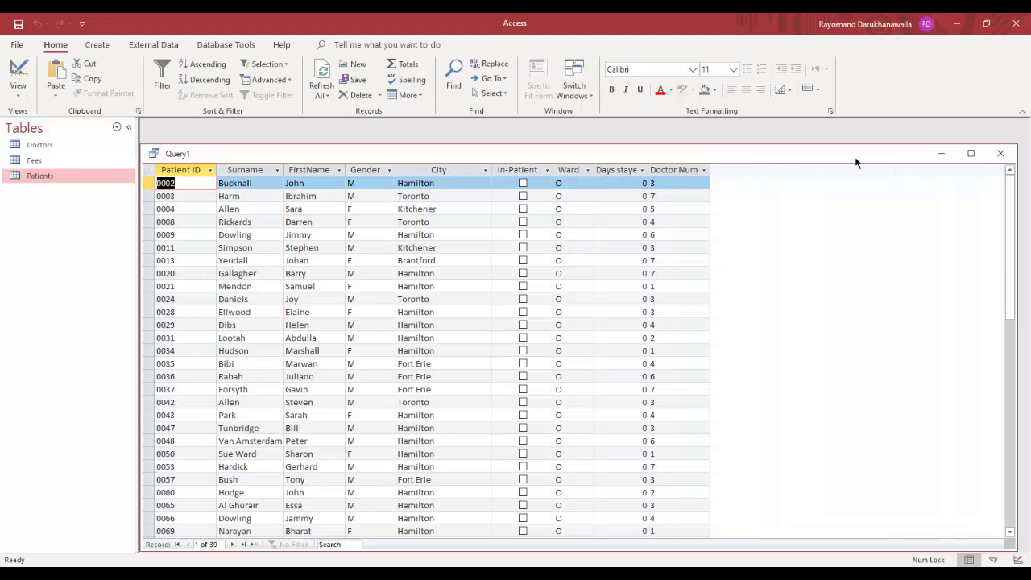
left_click(980, 153)
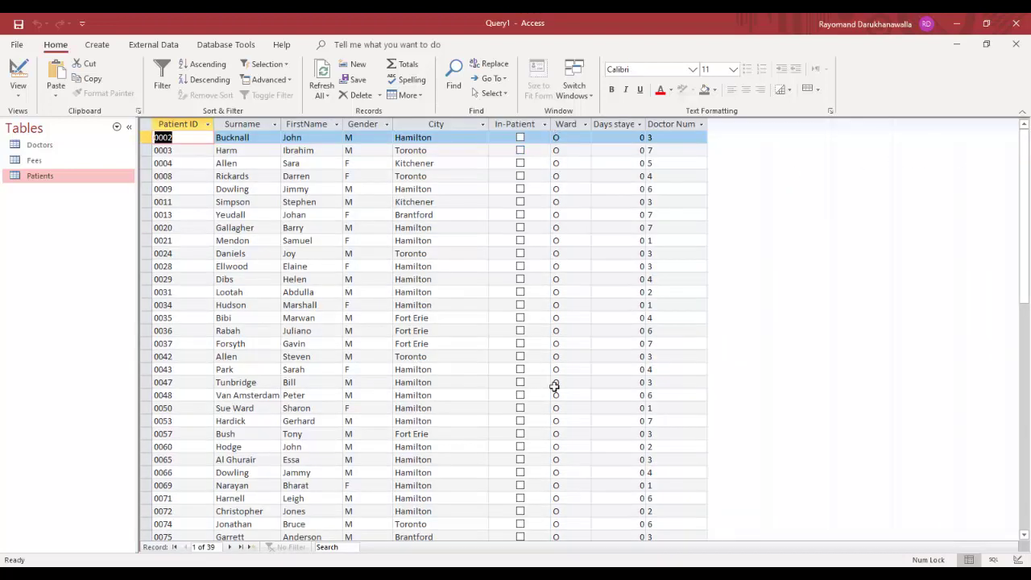
left_click_drag(1025, 292, 1023, 237)
left_click_drag(1023, 299, 1023, 391)
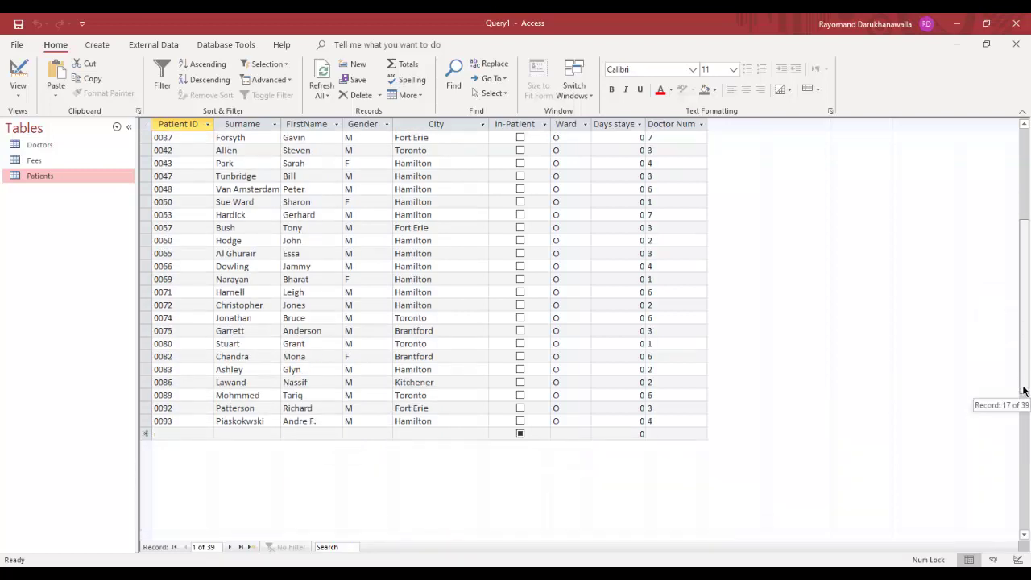
left_click_drag(1023, 391, 1025, 269)
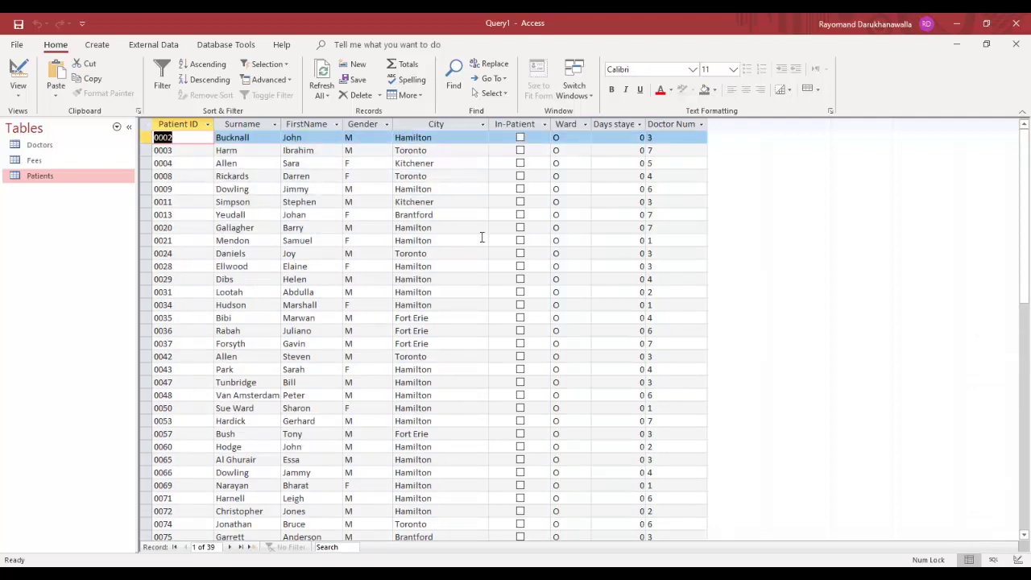
Return to the query design and clear the Days stayed and Ward criteria.
left_click(19, 73)
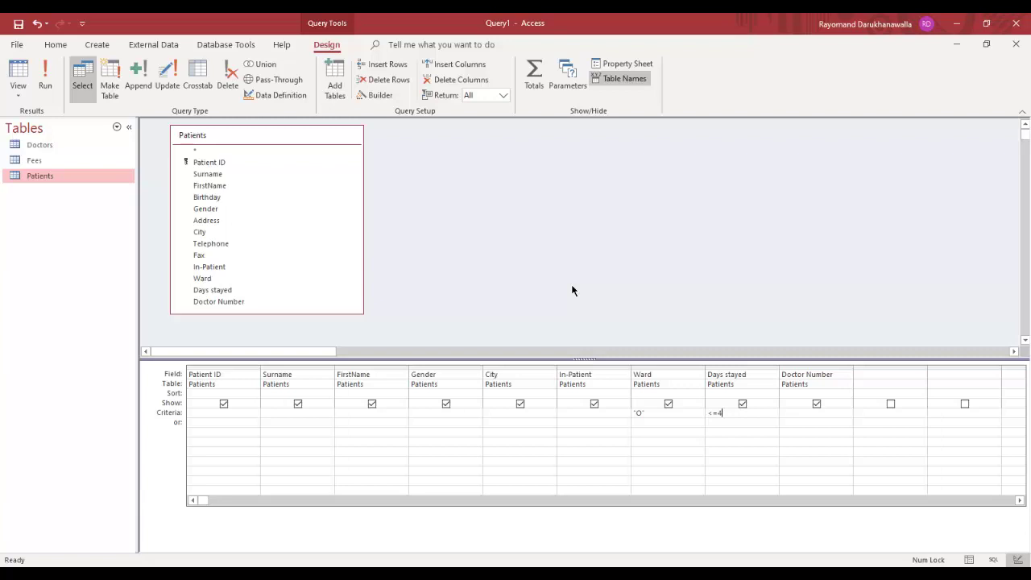
key("BackSpace")
key("BackSpace")
key("BackSpace")
double_click(638, 412)
key("Delete")
Set the criteria to >=3 for Days stayed and 4 for Doctor Number on the same row.
left_click(719, 416)
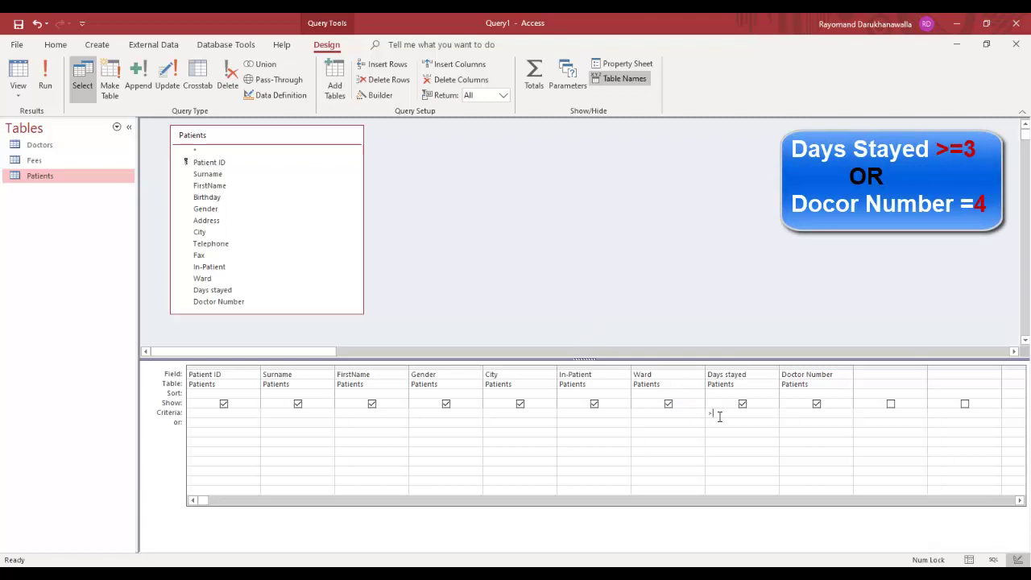
type(">=")
type("3")
type("4")
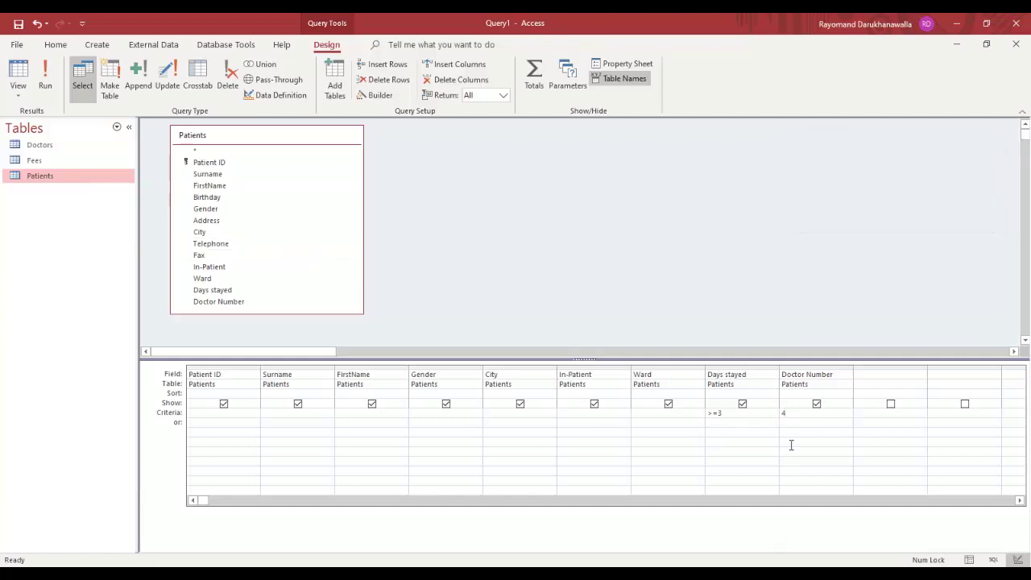
Move the Doctor Number criterion of 4 down to the "or" row, keeping Days stayed in the Criteria row.
left_click(784, 413)
key("BackSpace")
left_click(791, 423)
left_click(770, 414)
left_click(795, 423)
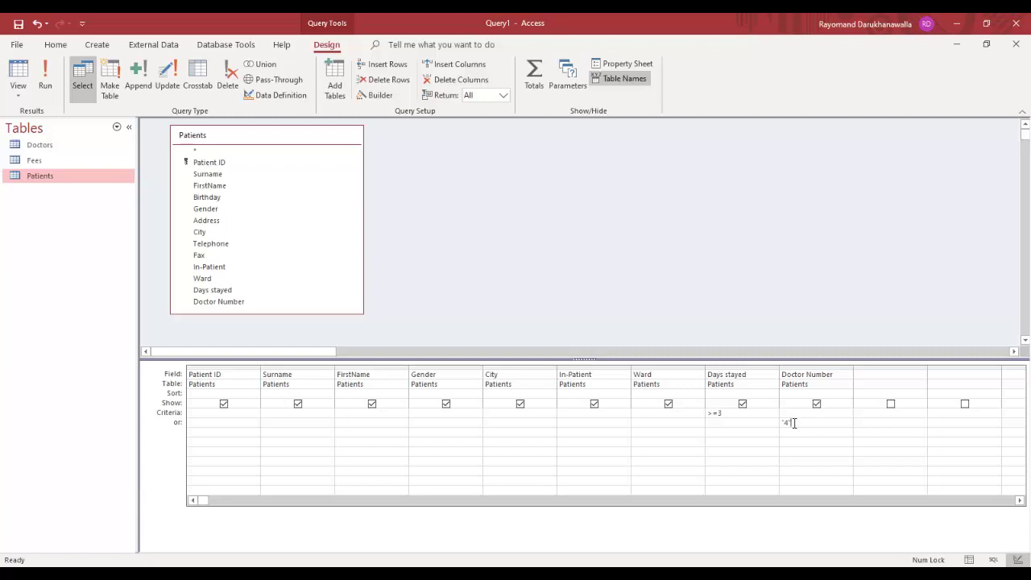
left_click(193, 415)
left_click(192, 422)
left_click(211, 426)
left_click(731, 413)
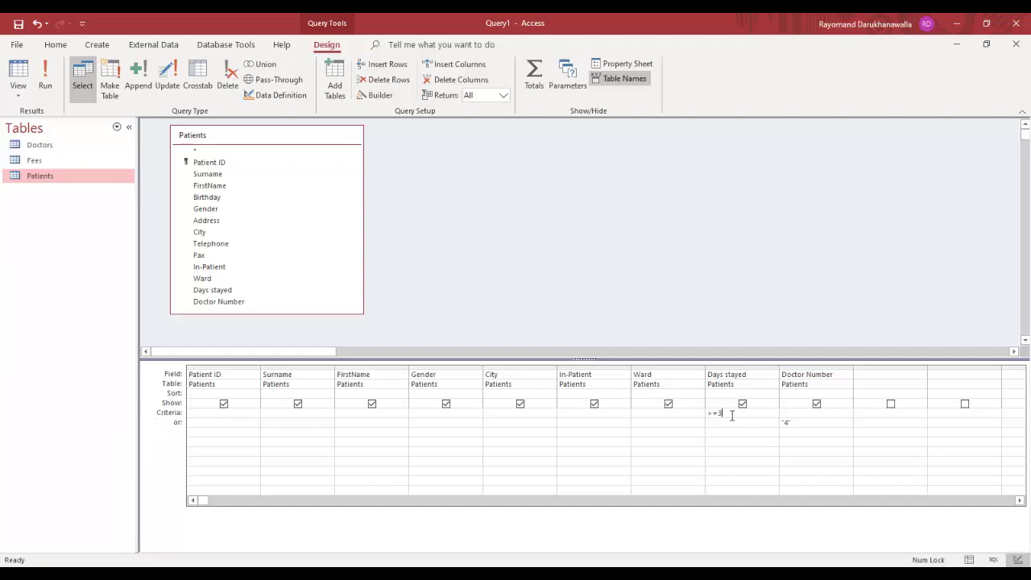
left_click(801, 424)
Run the query and check the Days stayed and Doctor Number values of the first two records.
left_click(51, 81)
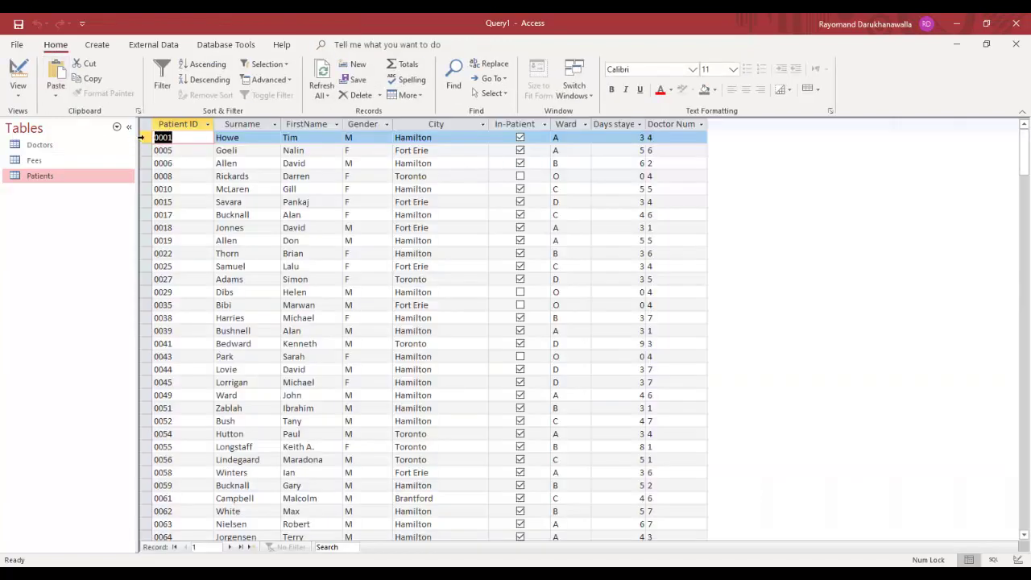
left_click(143, 138)
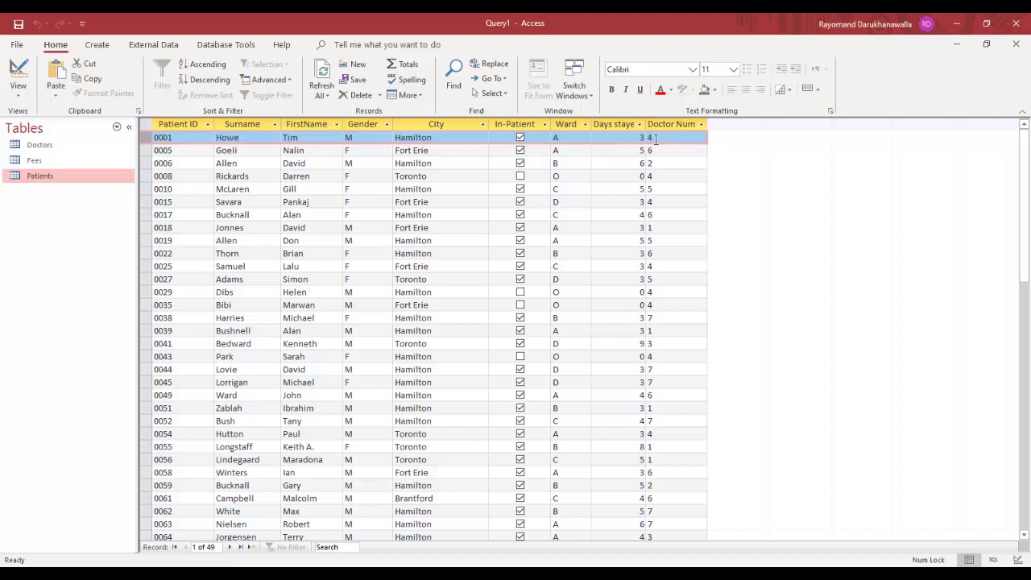
left_click(142, 151)
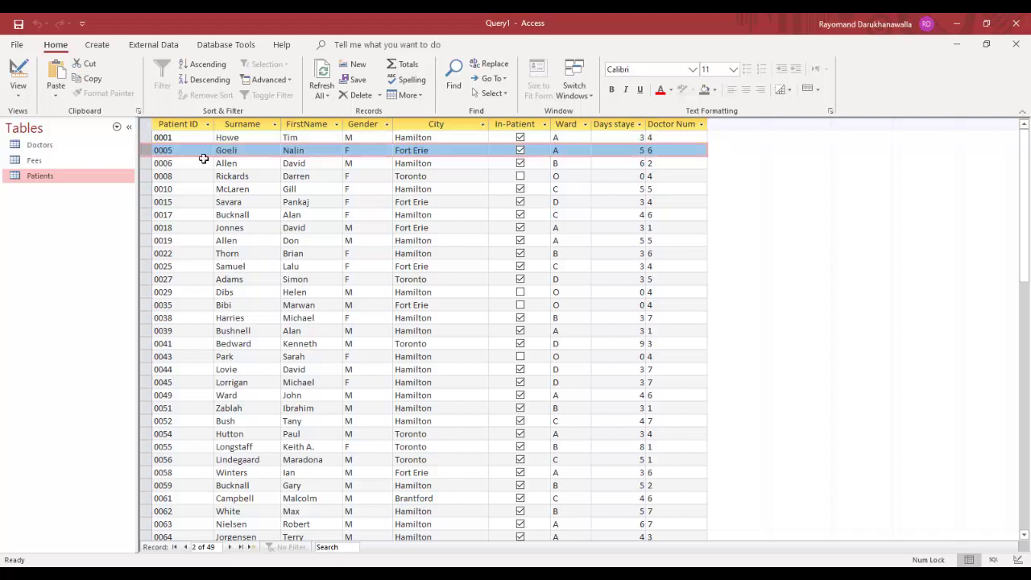
left_click(655, 151)
left_click_drag(647, 151, 680, 153)
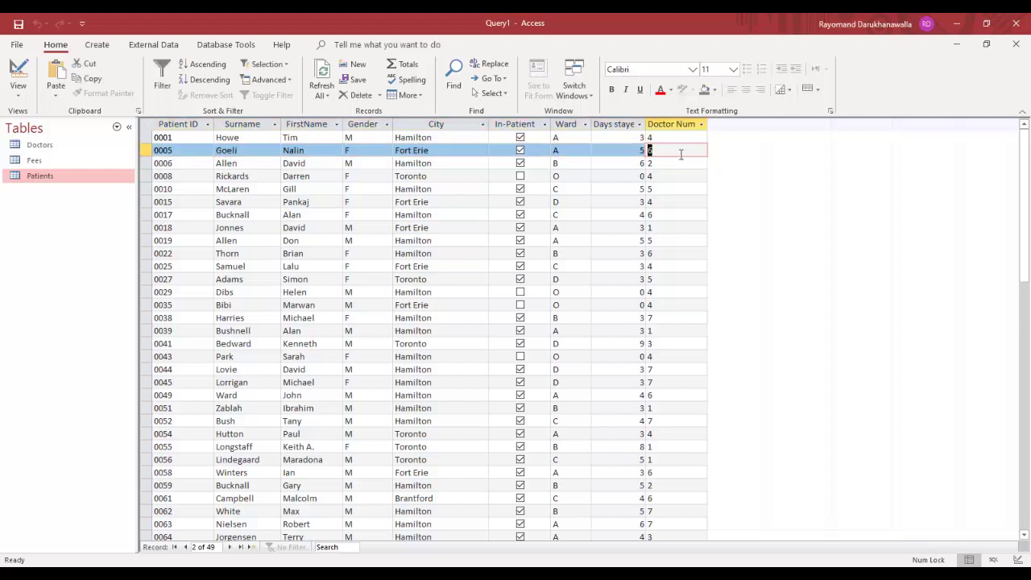
Check the second record's Days stayed value and widen the Days stayed and Doctor Number columns to fit their full headings.
left_click(639, 154)
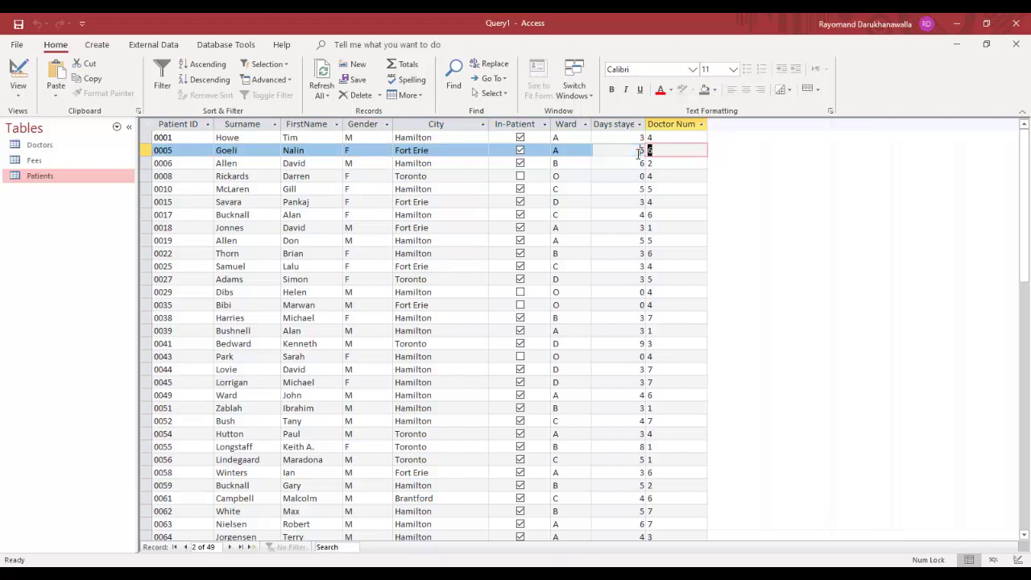
double_click(641, 151)
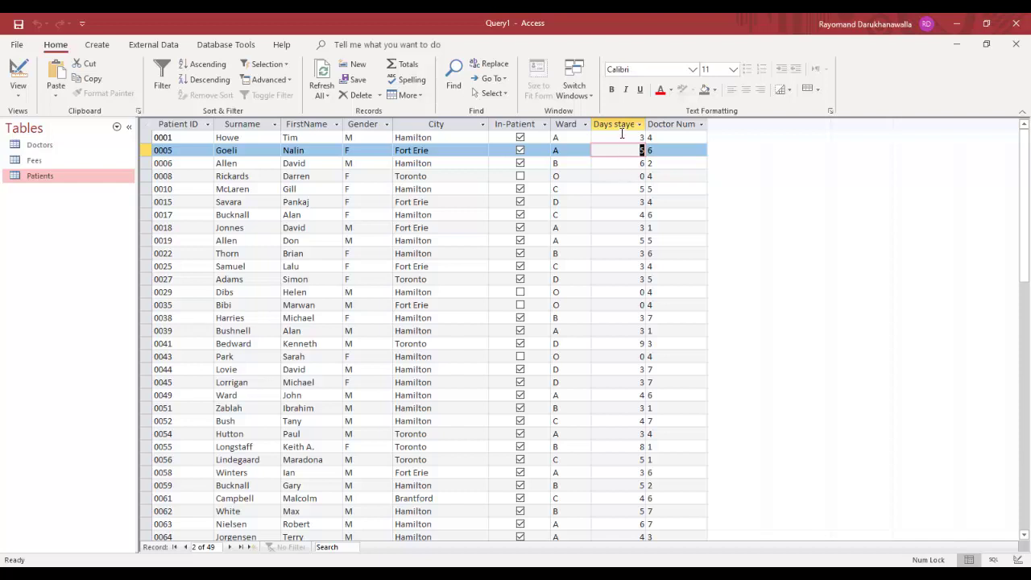
left_click_drag(645, 127, 738, 128)
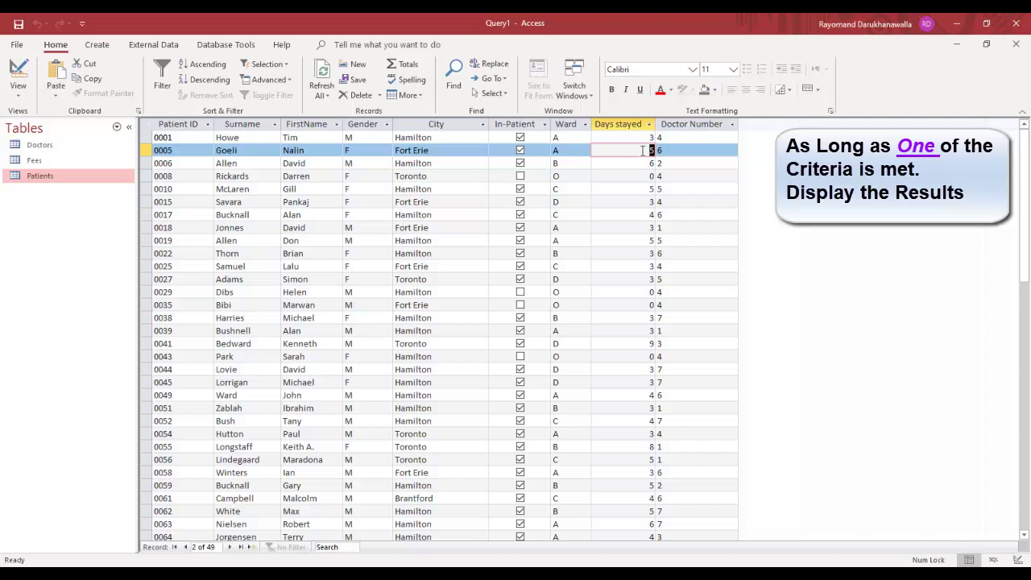
left_click(643, 150)
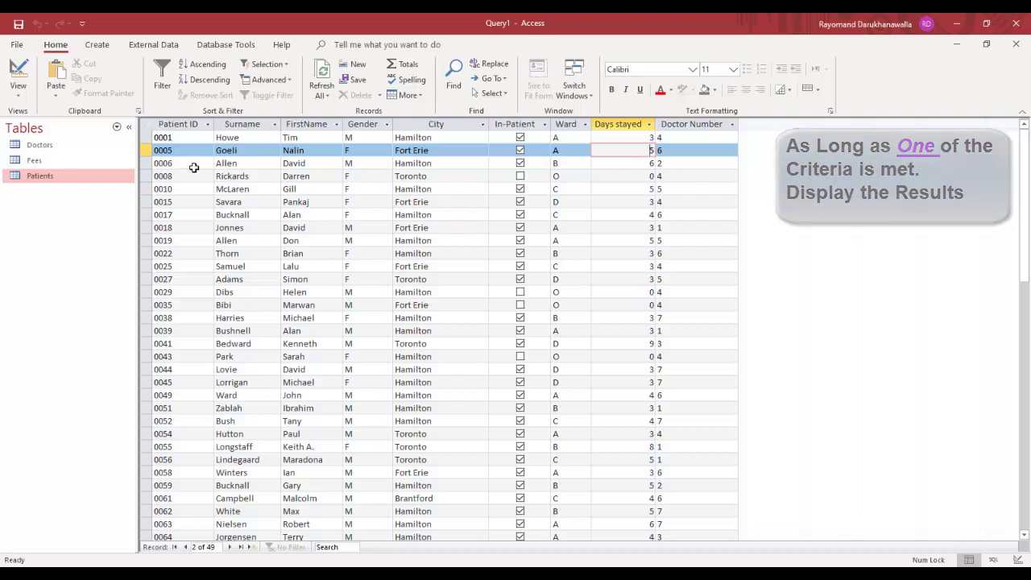
Check the third record's Doctor Number and Days stayed values against the OR criteria.
left_click(147, 167)
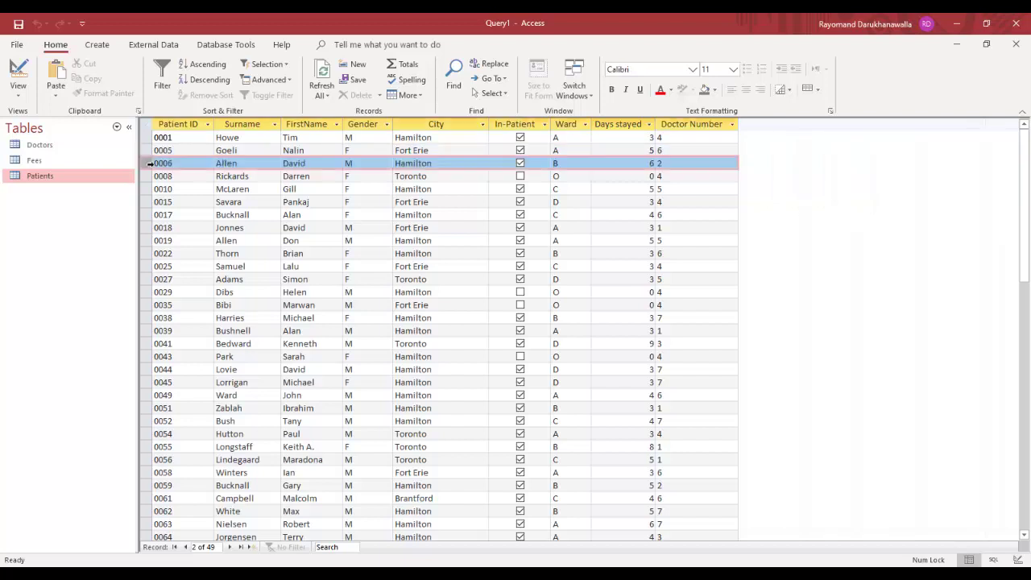
double_click(676, 164)
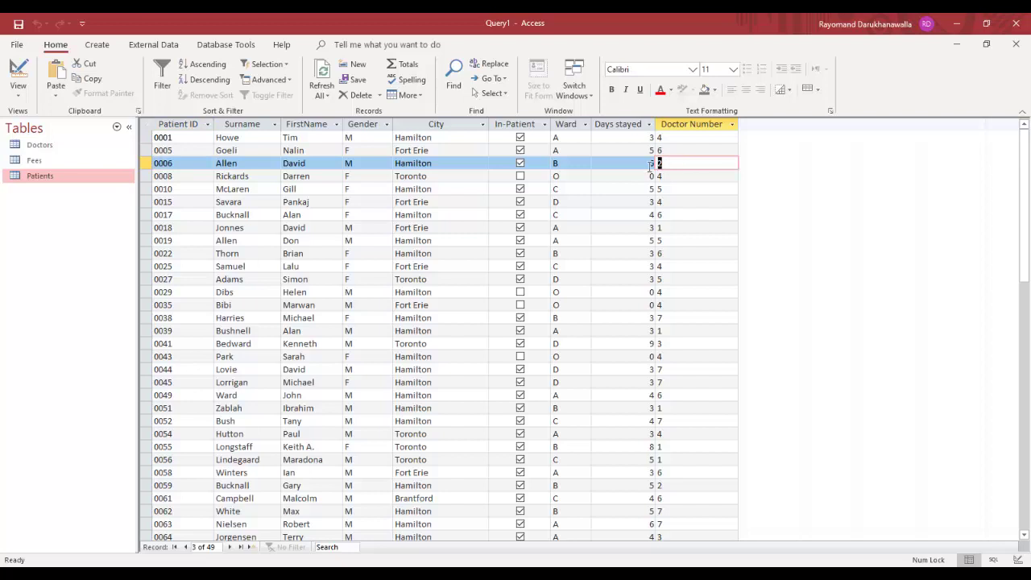
double_click(651, 164)
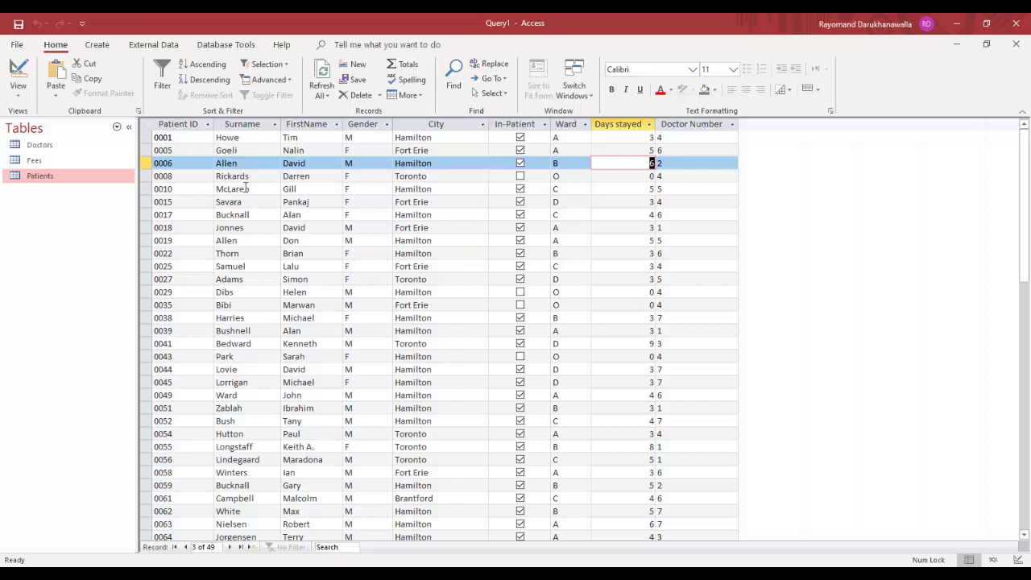
Compare the fourth record's Doctor Number and Days stayed values with the two OR criteria.
left_click(148, 176)
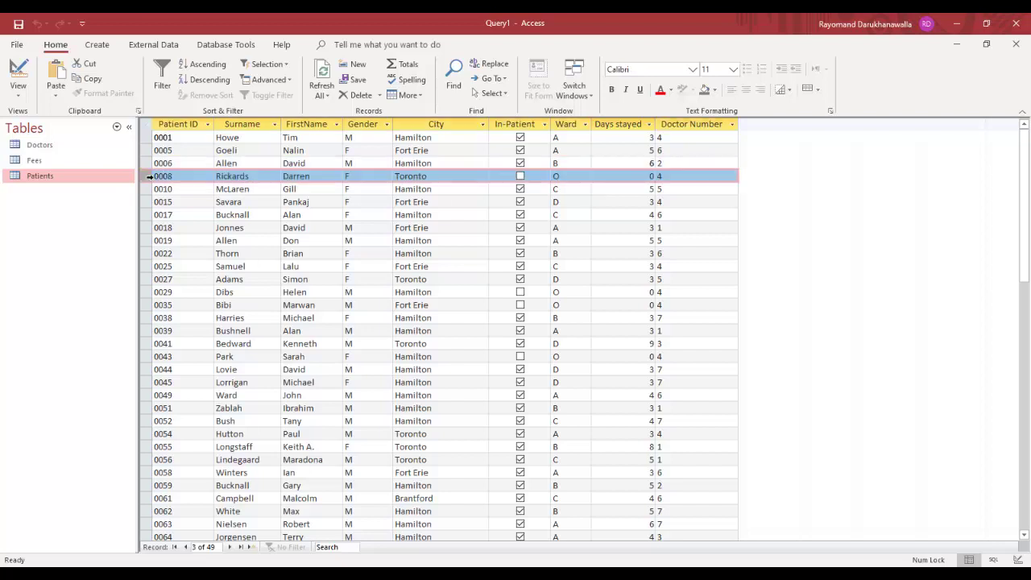
left_click(659, 176)
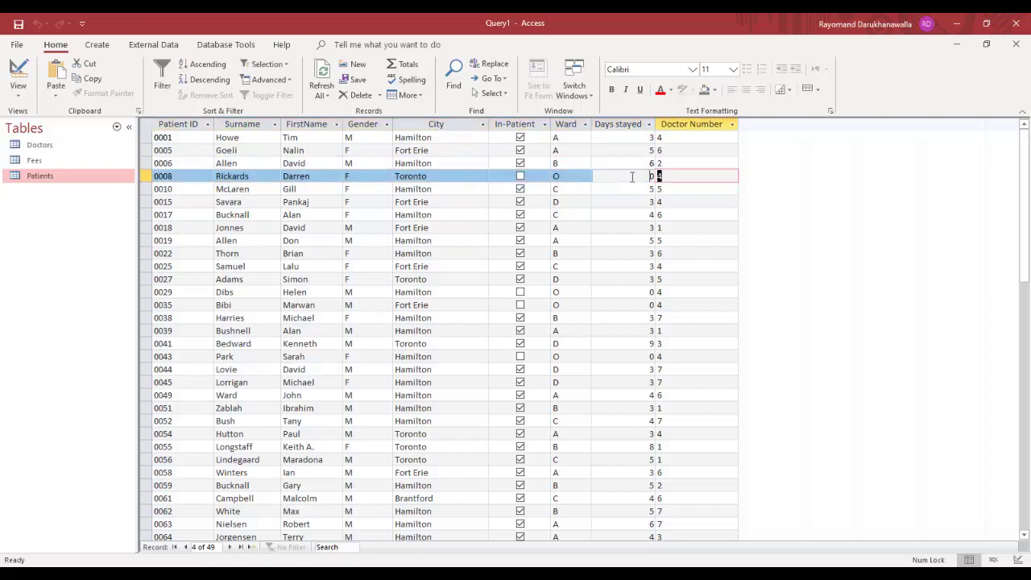
key("Tab")
key("shift+Tab")
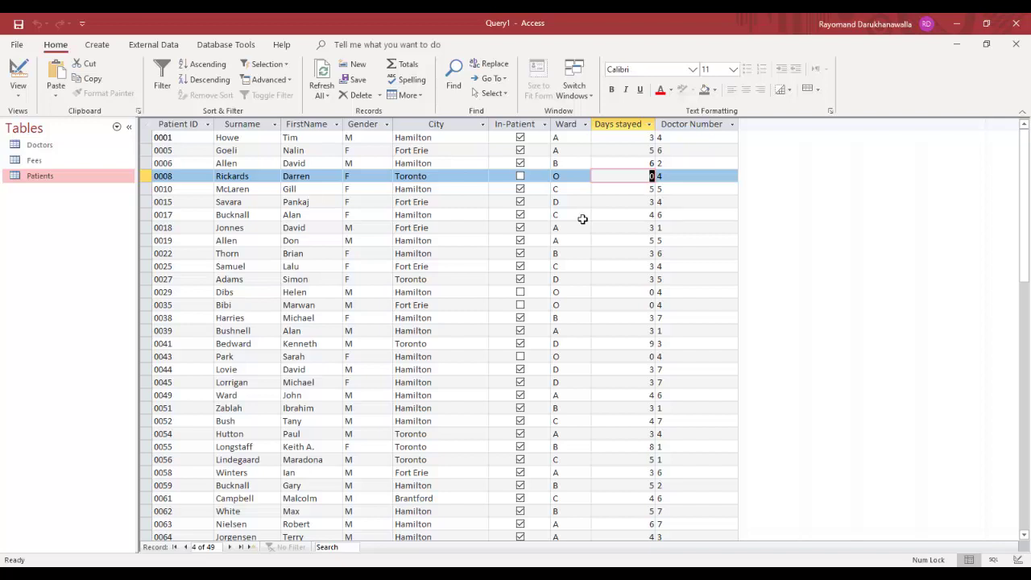
left_click(670, 176)
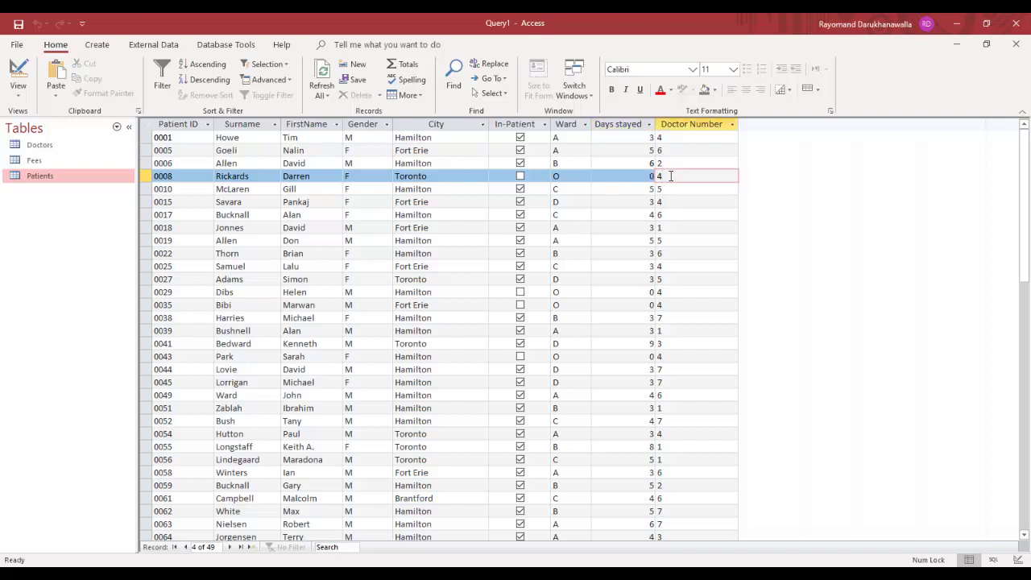
double_click(652, 176)
left_click(651, 175)
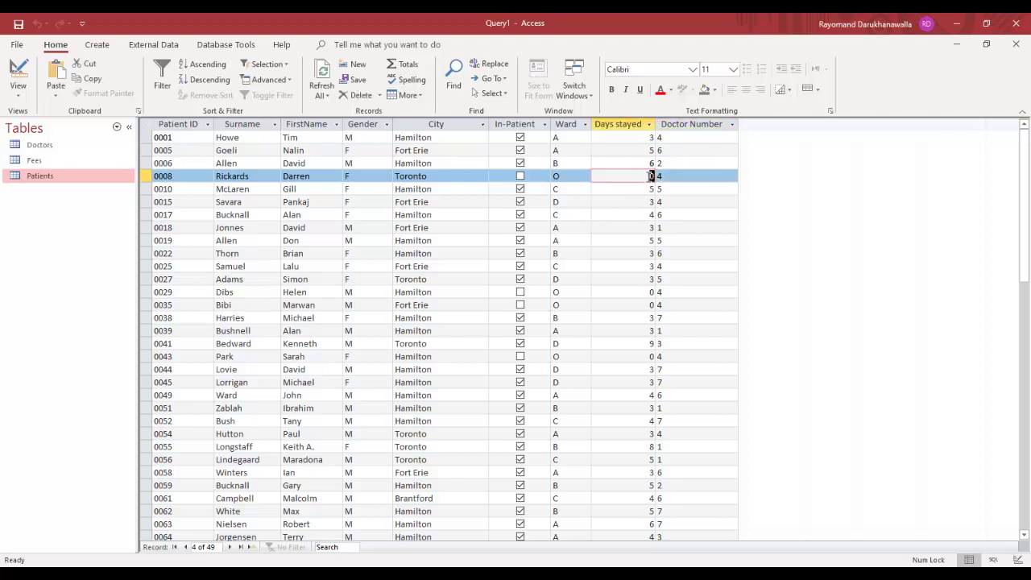
left_click_drag(650, 176, 664, 175)
left_click(665, 175)
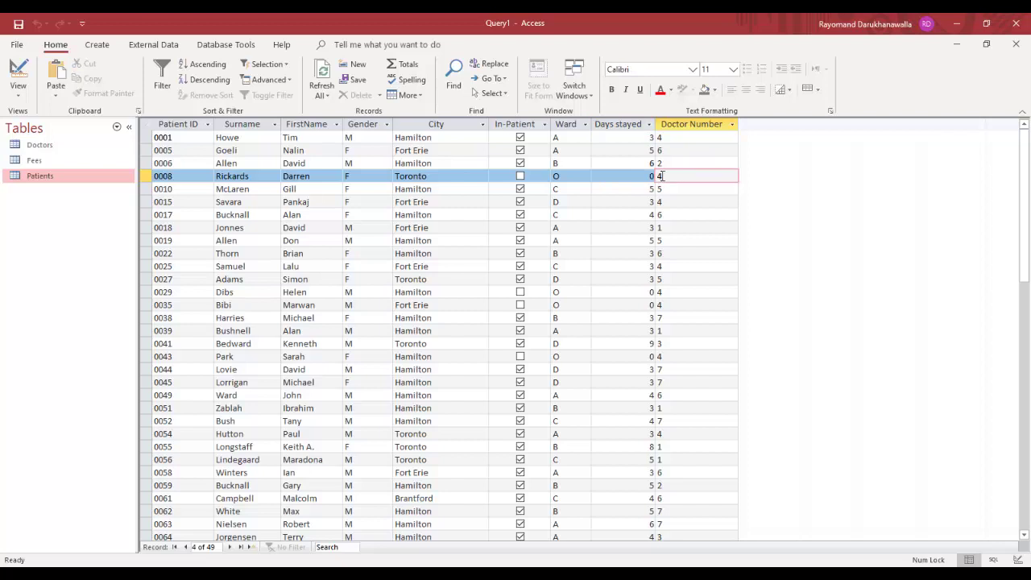
Return to the query design and clear the Doctor Number and Days stayed criteria.
left_click(18, 71)
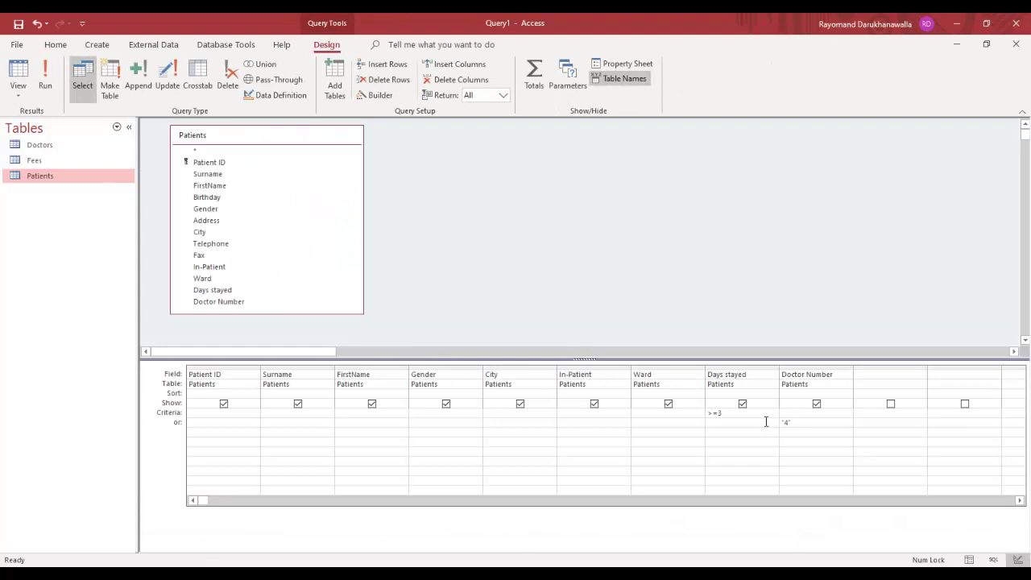
left_click_drag(798, 423, 715, 412)
key("Delete")
key("Delete")
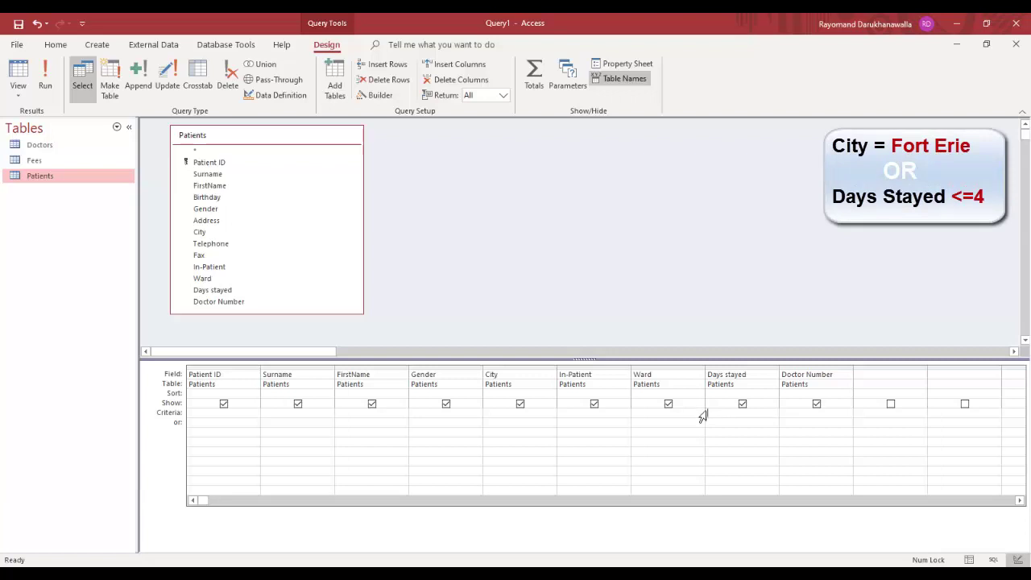
Set the City criterion to Fort Erie in the Criteria row and Days stayed to <=4 in the "or" row.
left_click(513, 416)
type("Fort Erie")
left_click(719, 422)
type("<=4")
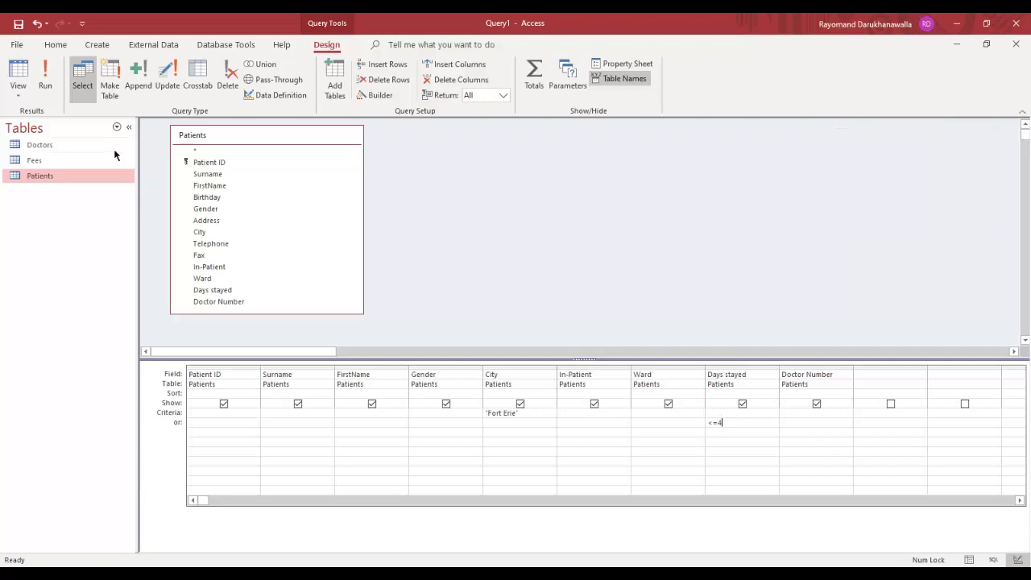
Run the query and examine the second to fourth records as well as the fifth record's City and Days stayed values.
left_click(46, 78)
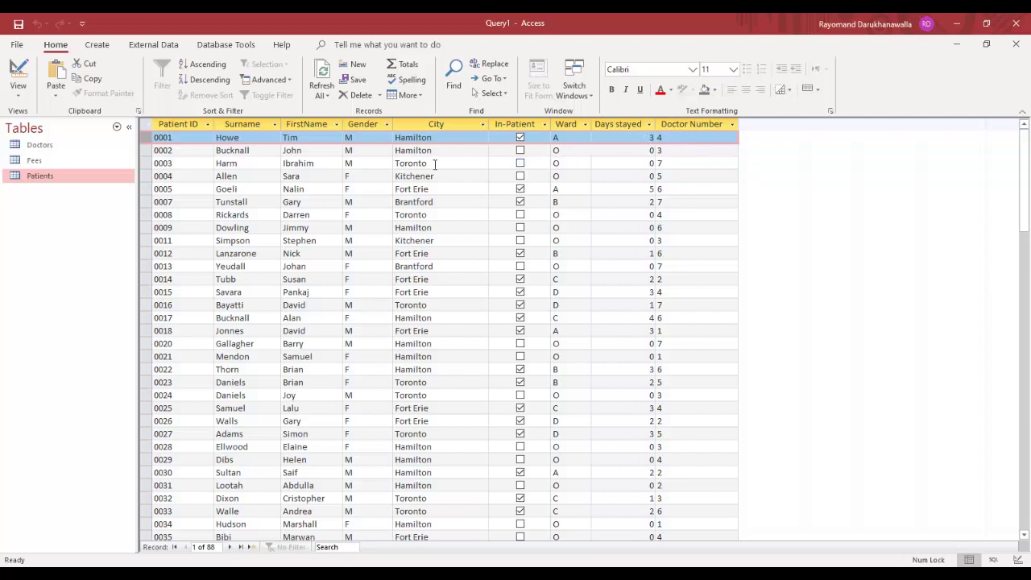
left_click_drag(148, 152, 141, 173)
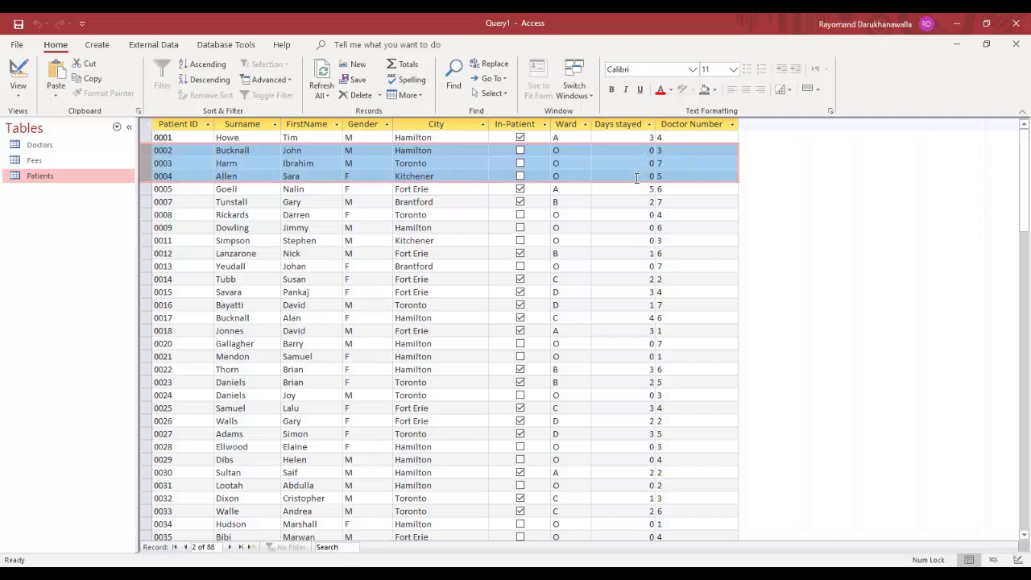
left_click(143, 188)
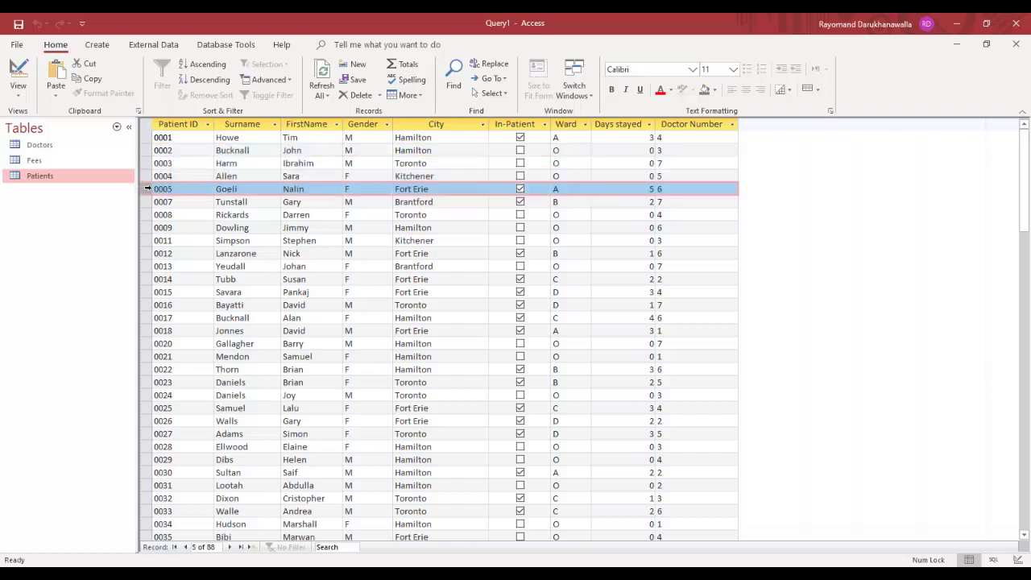
left_click(453, 190)
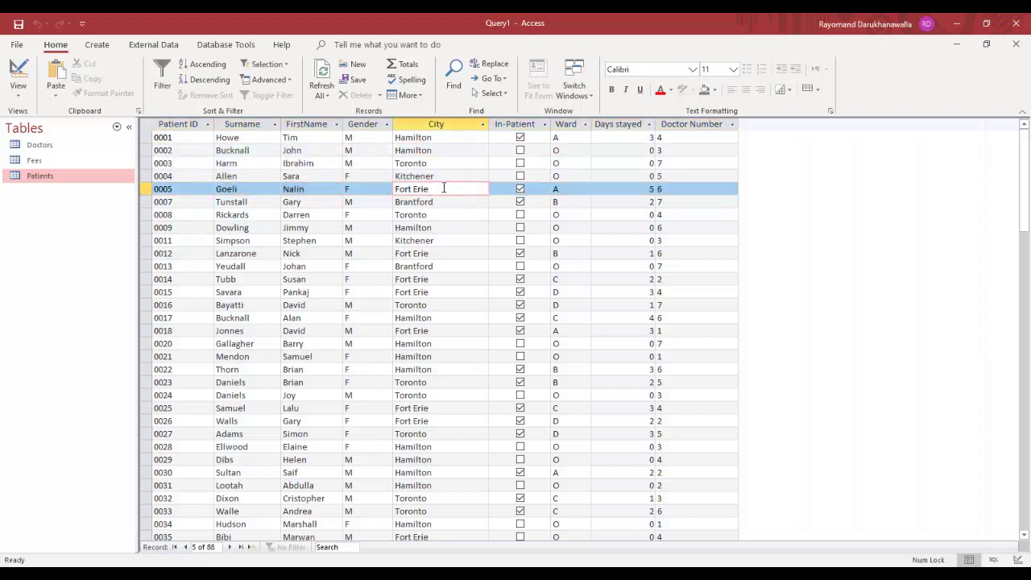
left_click_drag(656, 188, 648, 188)
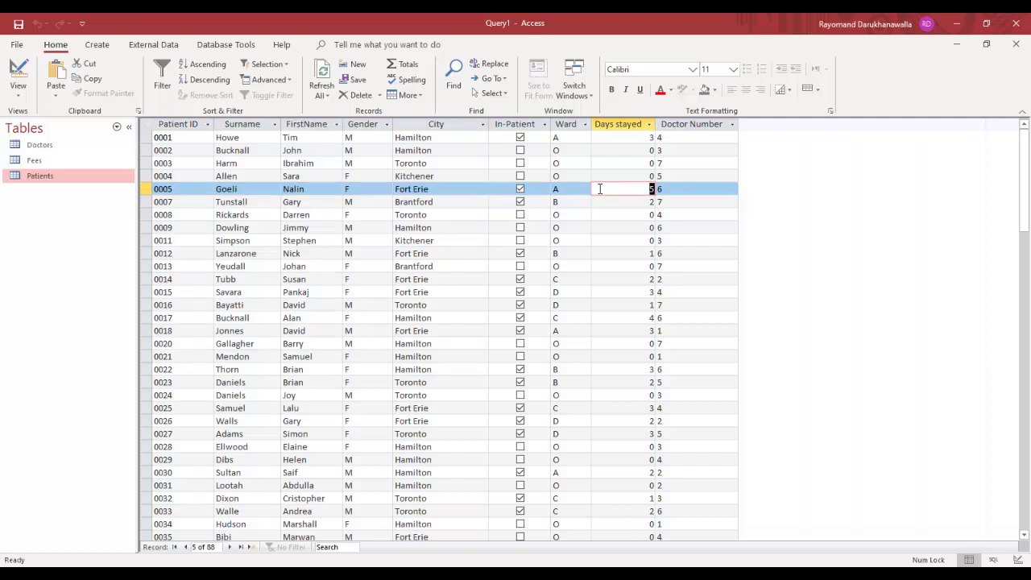
left_click(464, 188)
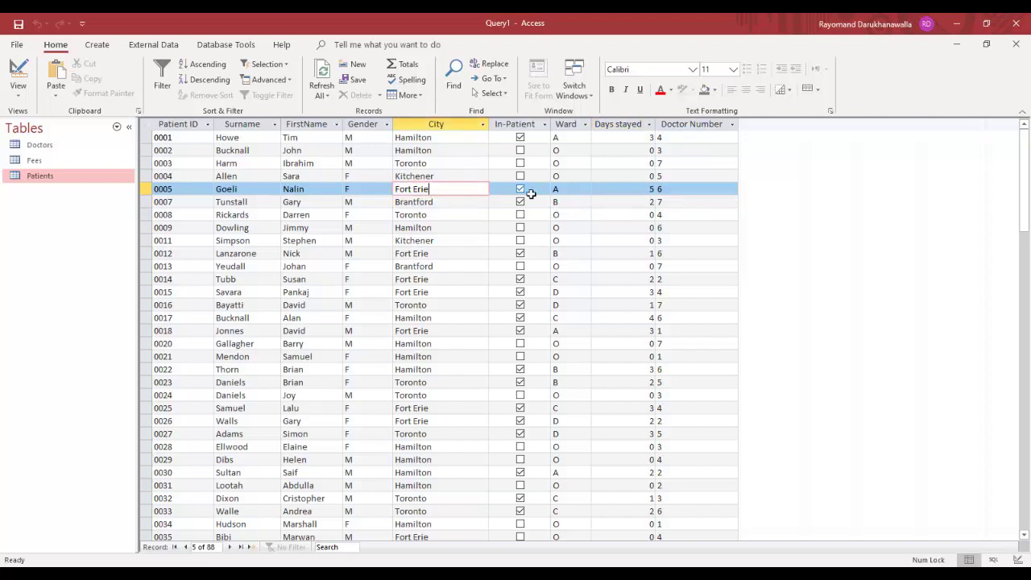
left_click(615, 191)
left_click_drag(654, 190, 637, 191)
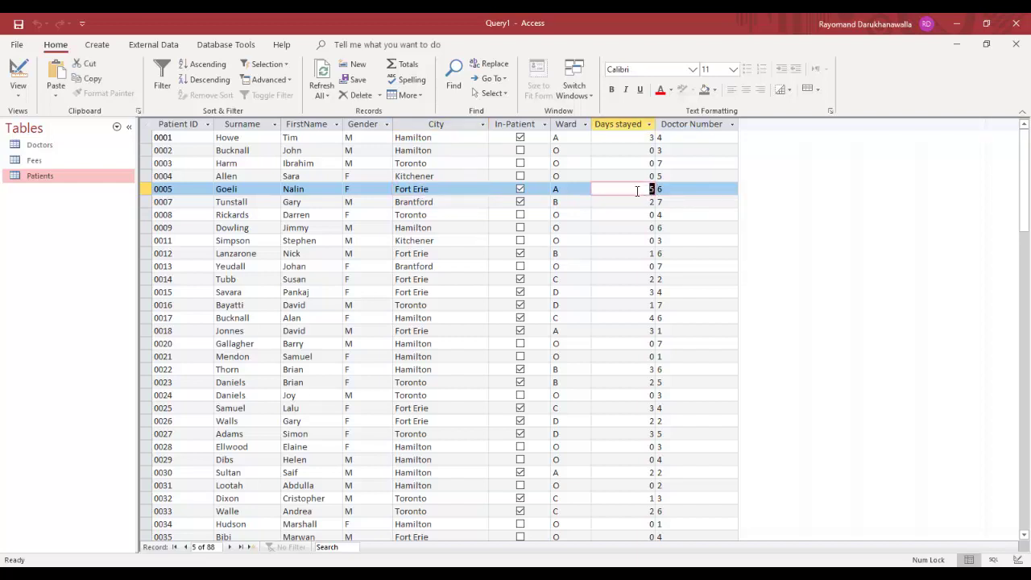
left_click_drag(445, 188, 390, 189)
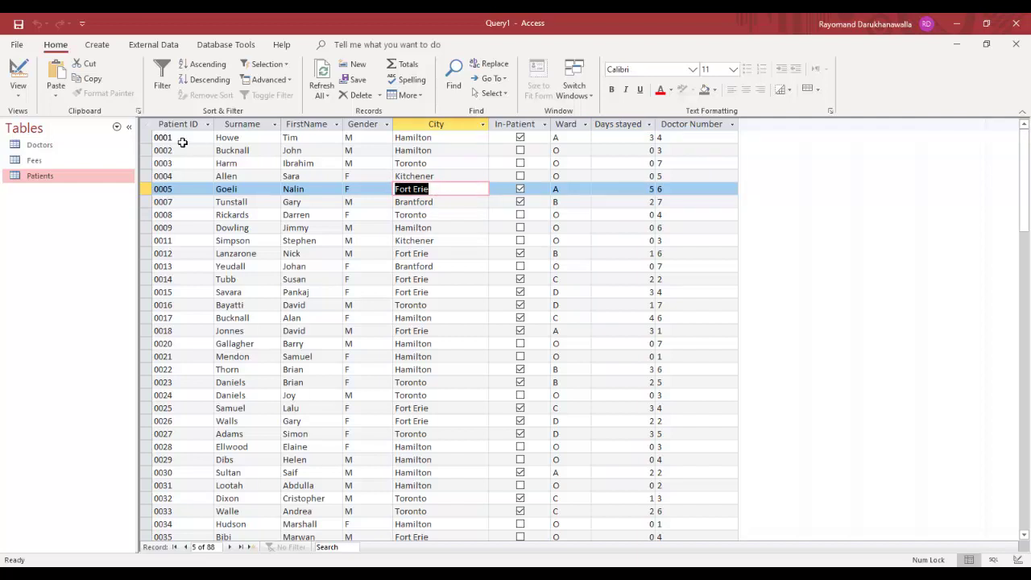
Return to the query design and add the Ward criterion O on a separate row below the Days stayed criterion.
left_click(27, 78)
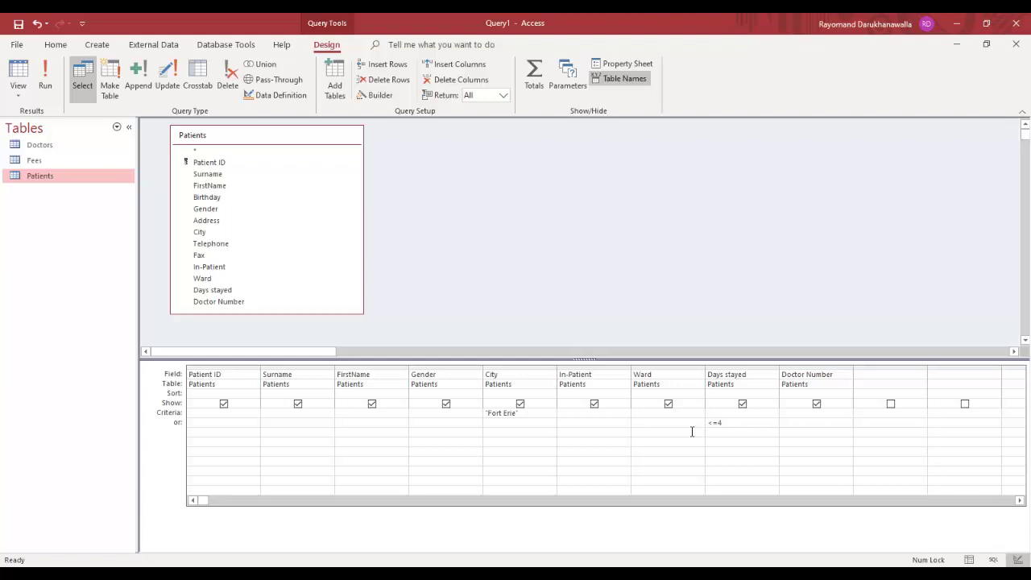
type("o")
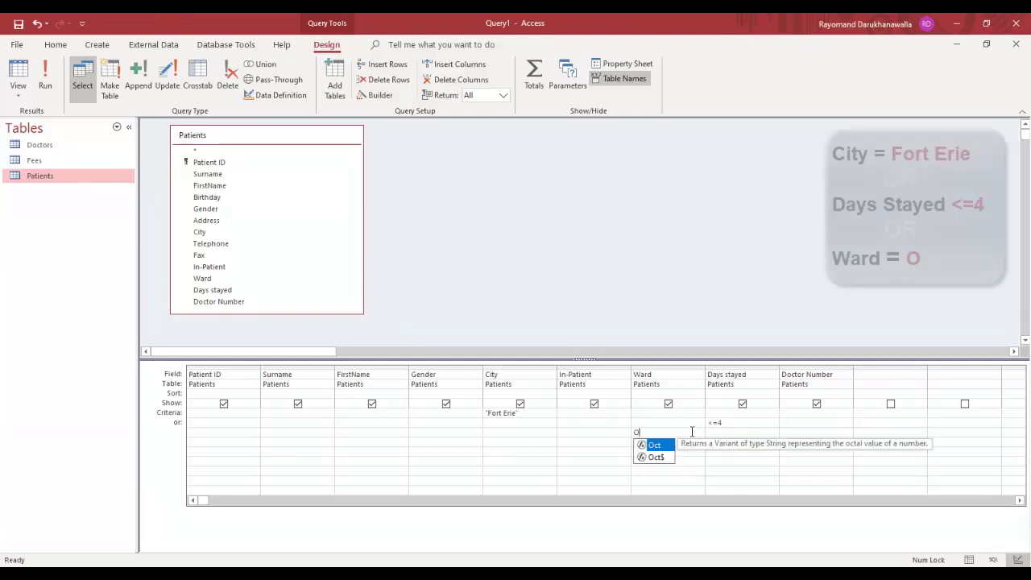
left_click(725, 433)
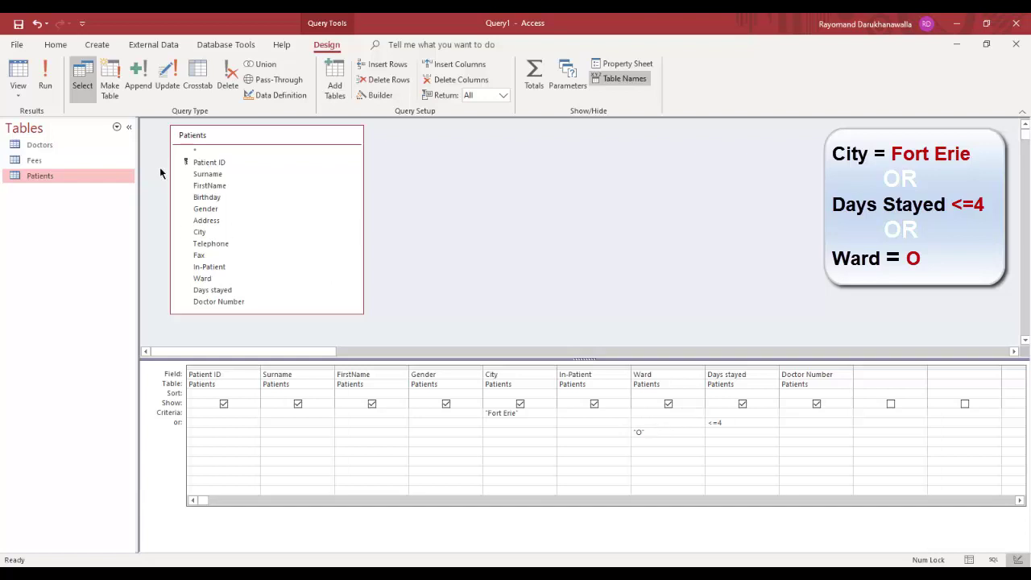
Run the query and check the sixth record's Days stayed and Ward values against the three OR criteria.
left_click(46, 77)
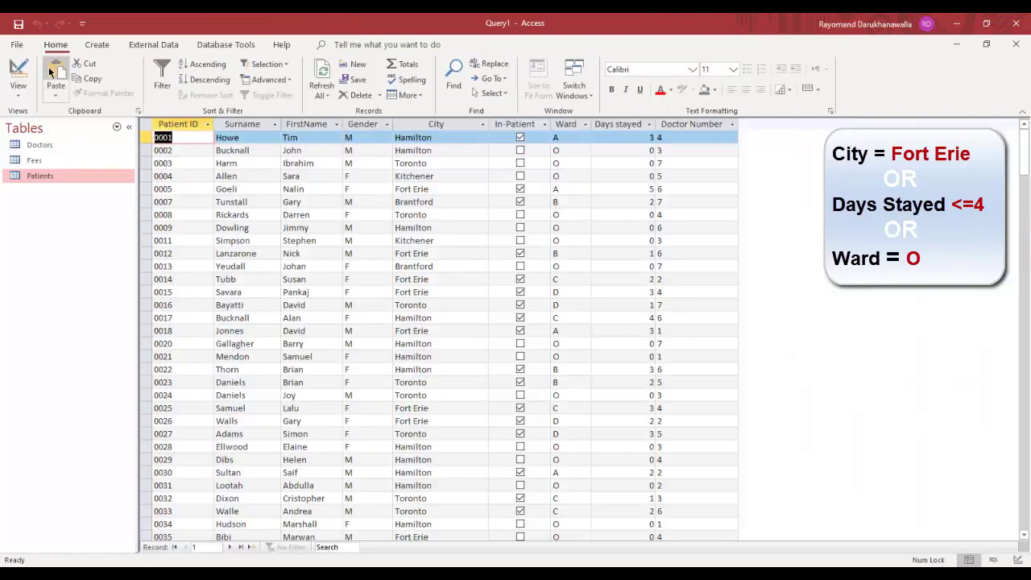
left_click(145, 202)
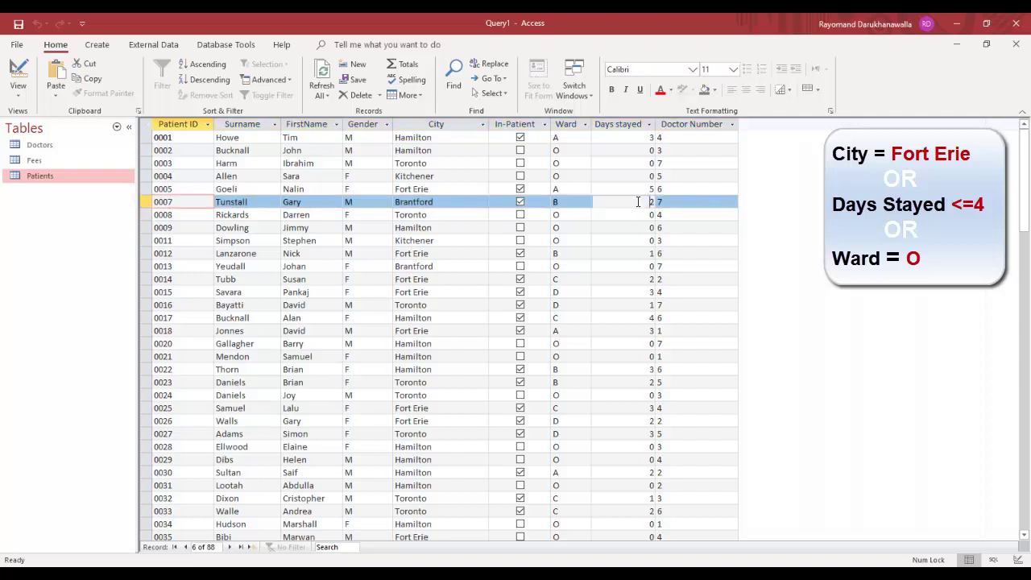
left_click(650, 202)
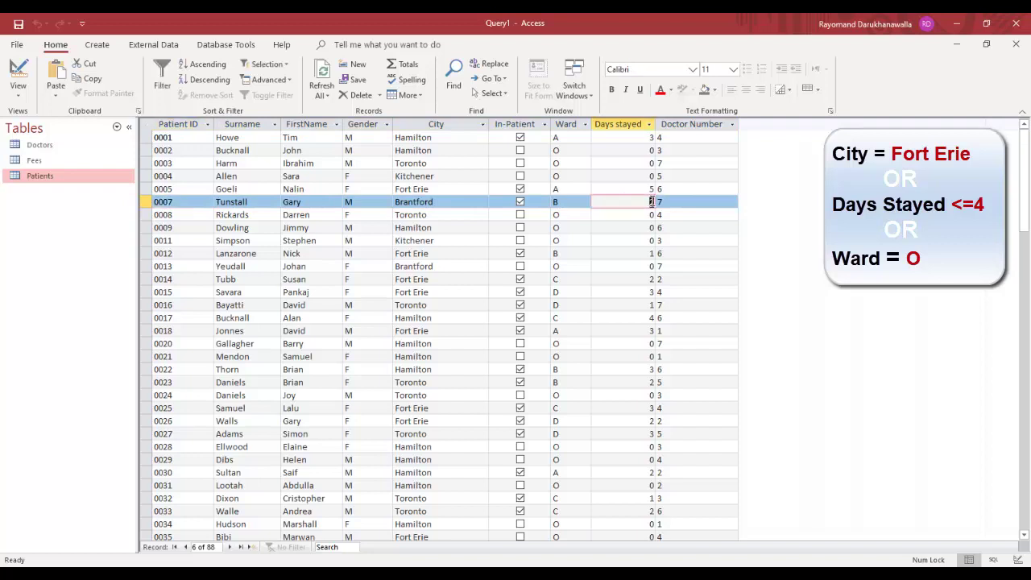
double_click(650, 202)
double_click(555, 202)
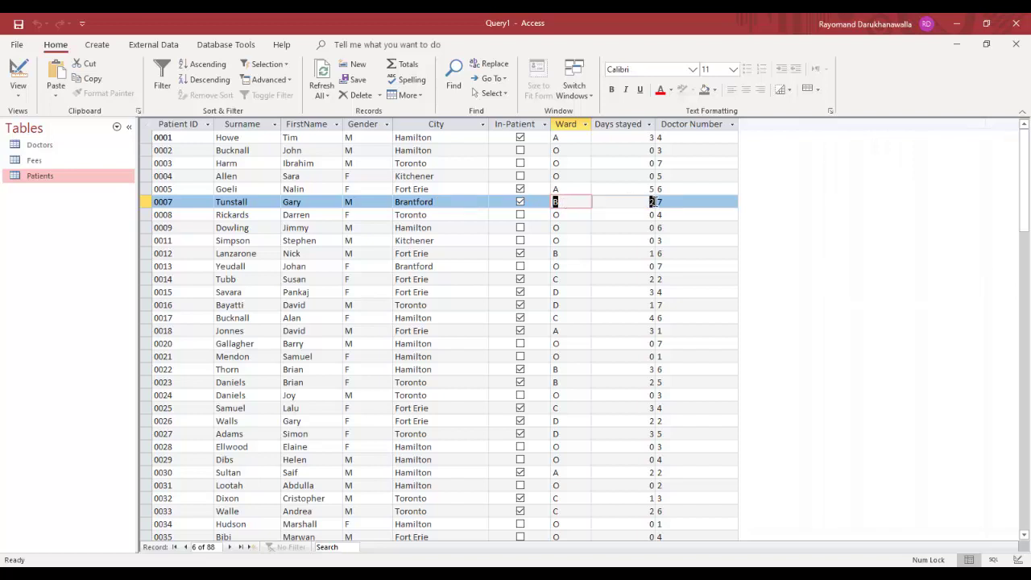
key("Tab")
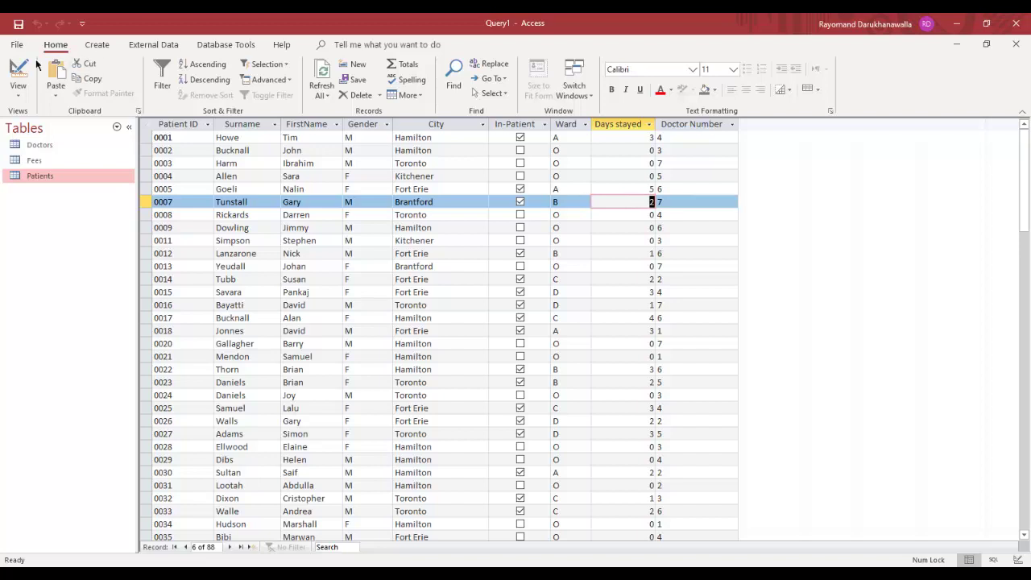
Return to the query design and clear the Ward, City and Days stayed criteria.
left_click(18, 77)
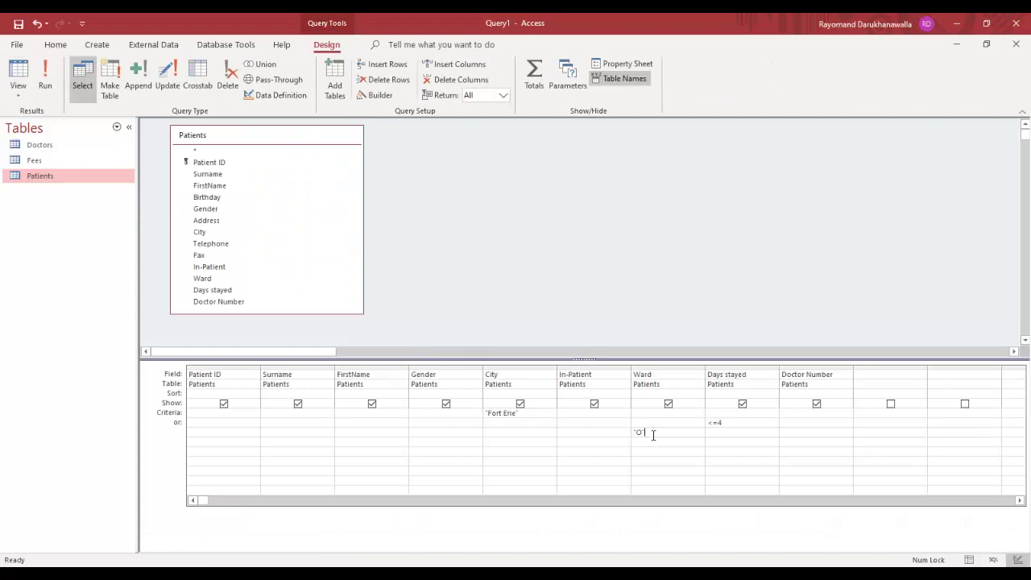
left_click_drag(658, 431, 631, 432)
key("Delete")
left_click_drag(727, 423, 714, 421)
left_click_drag(539, 414, 481, 413)
key("Delete")
left_click_drag(736, 422, 714, 421)
key("Delete")
Set the City criteria to Hamilton in the Criteria row and Fort Eire in the "or" row.
type("H")
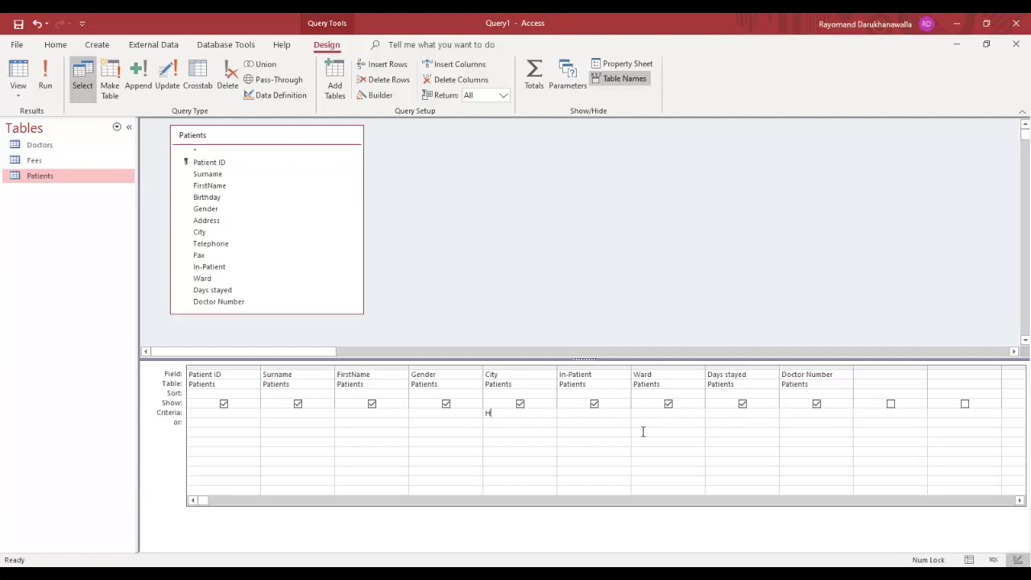
type("amilton")
left_click(512, 424)
type("Fort E")
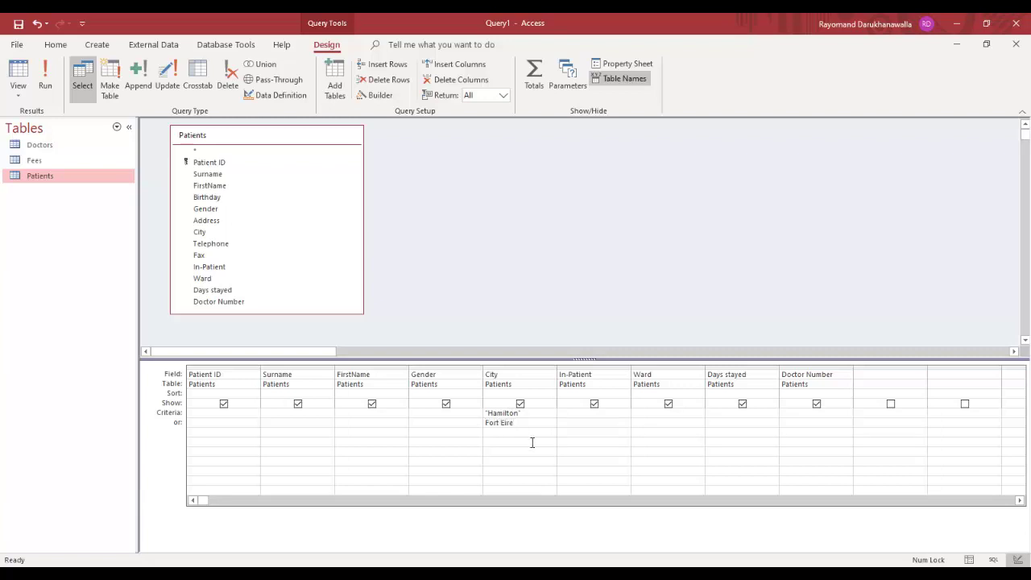
Correct the City criterion in the "or" row to Fort Erie.
key("BackSpace")
key("BackSpace")
key("BackSpace")
type("rie")
key("Return")
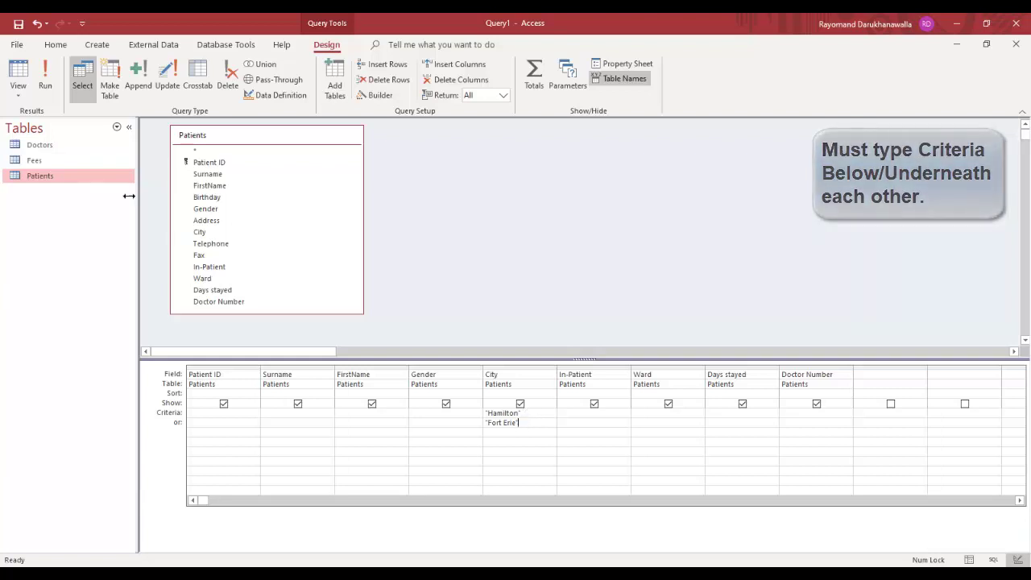
Run the query and sort the results ascending by City to check the two cities.
left_click(45, 80)
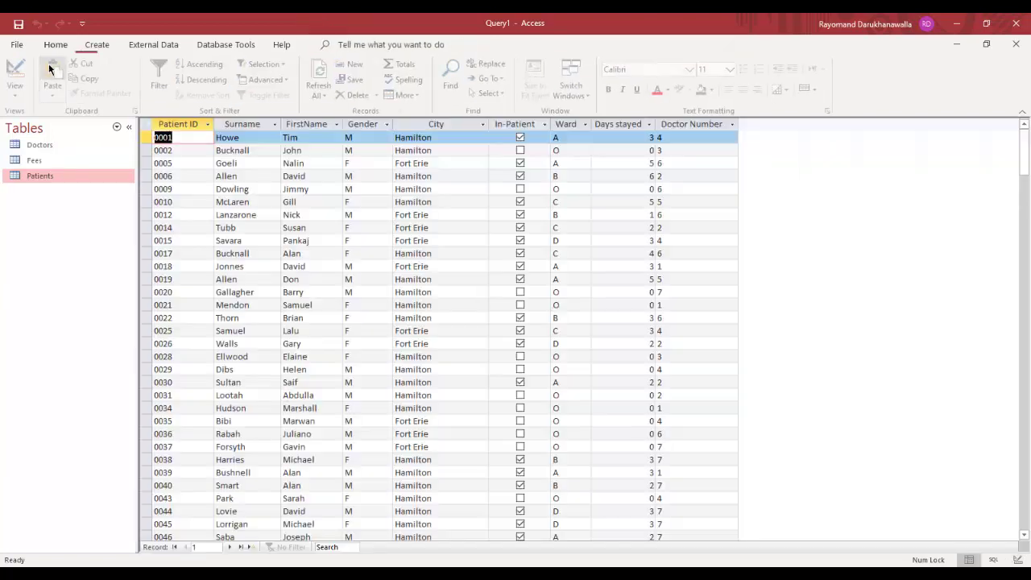
left_click(440, 126)
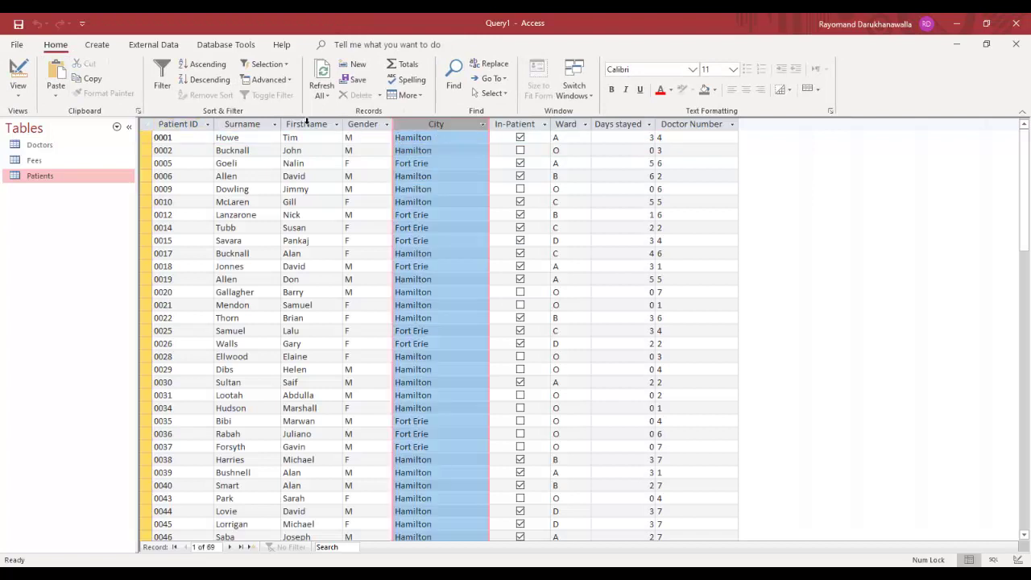
left_click(203, 64)
left_click(456, 278)
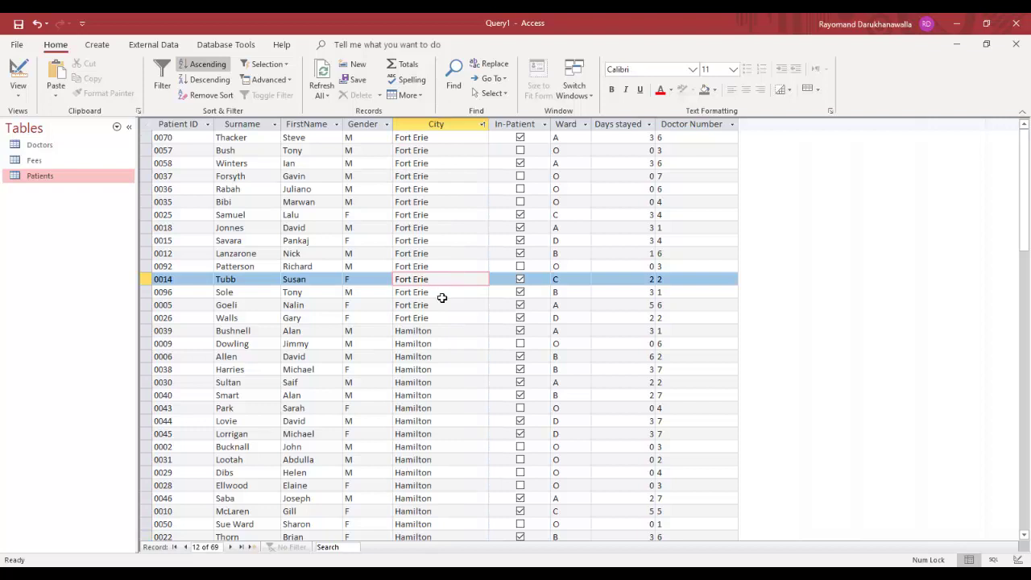
left_click_drag(1025, 228, 1026, 188)
Return to the query design and clear both City criteria.
left_click(18, 74)
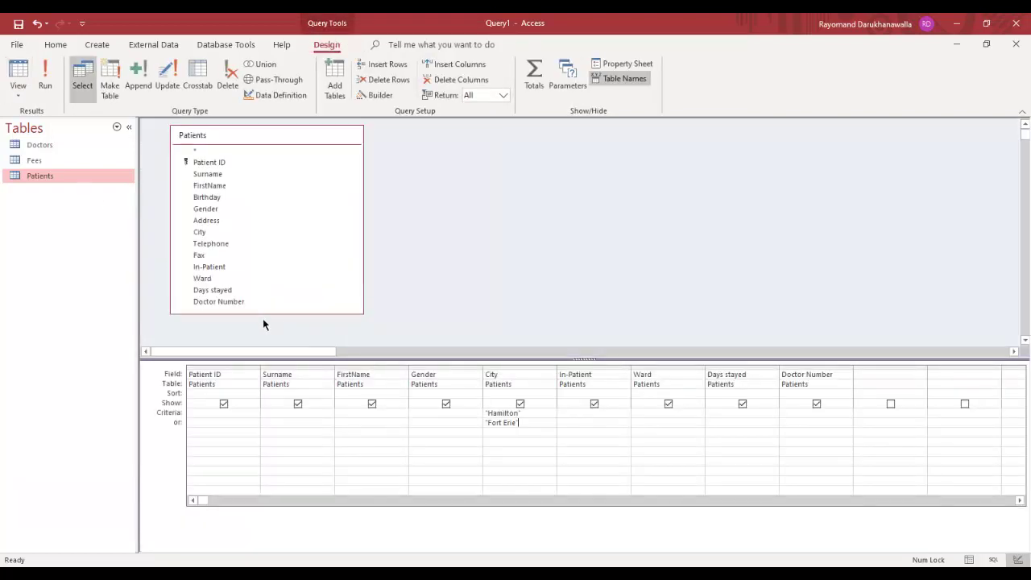
left_click_drag(524, 422, 477, 411)
key("Delete")
key("Delete")
Set the Ward criteria to A in the Criteria row and O in the "or" row.
type("A")
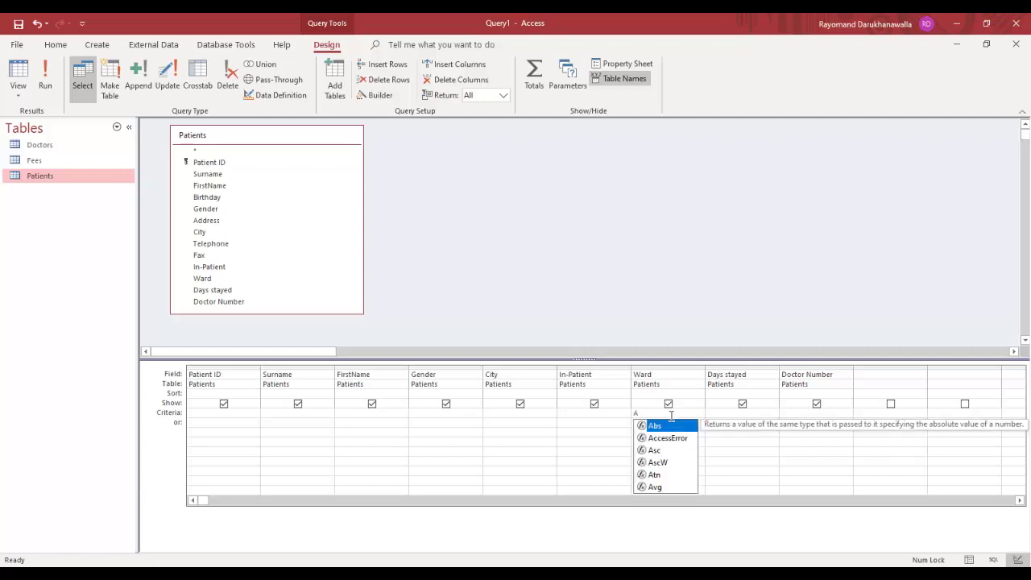
left_click(639, 435)
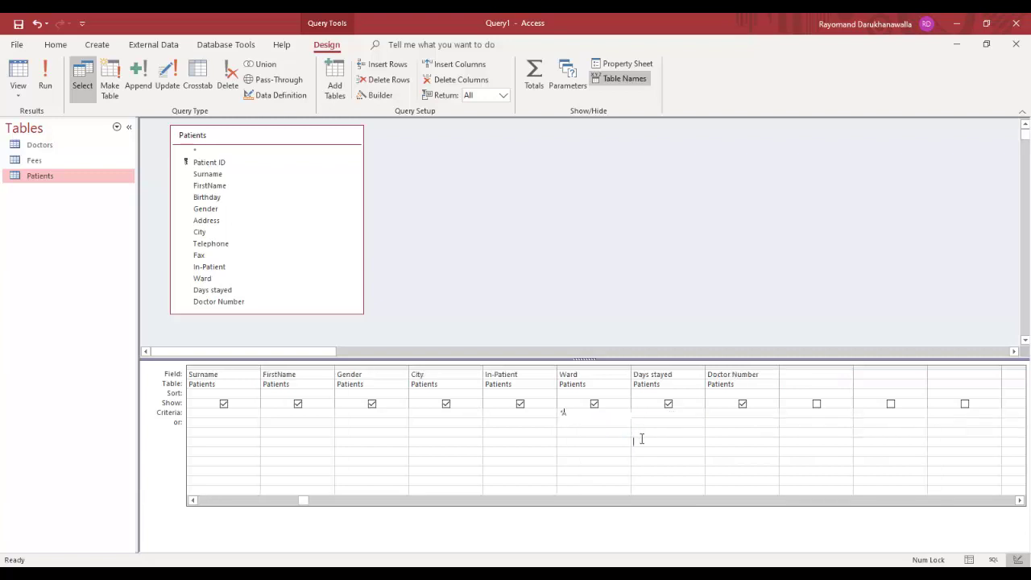
type("O")
key("Escape")
Run the query and sort the results ascending by Ward to check the two wards.
left_click(50, 76)
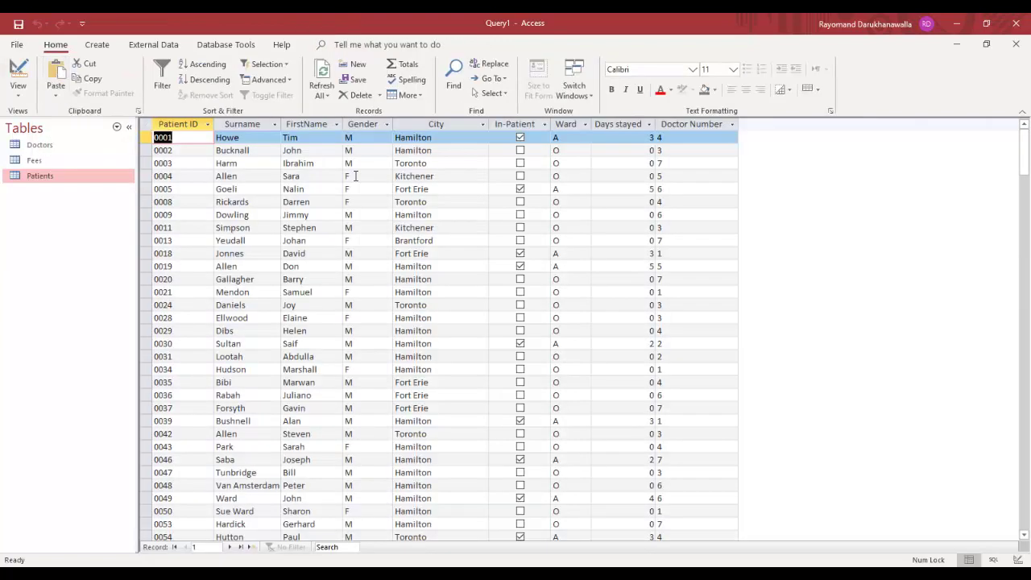
left_click(556, 152)
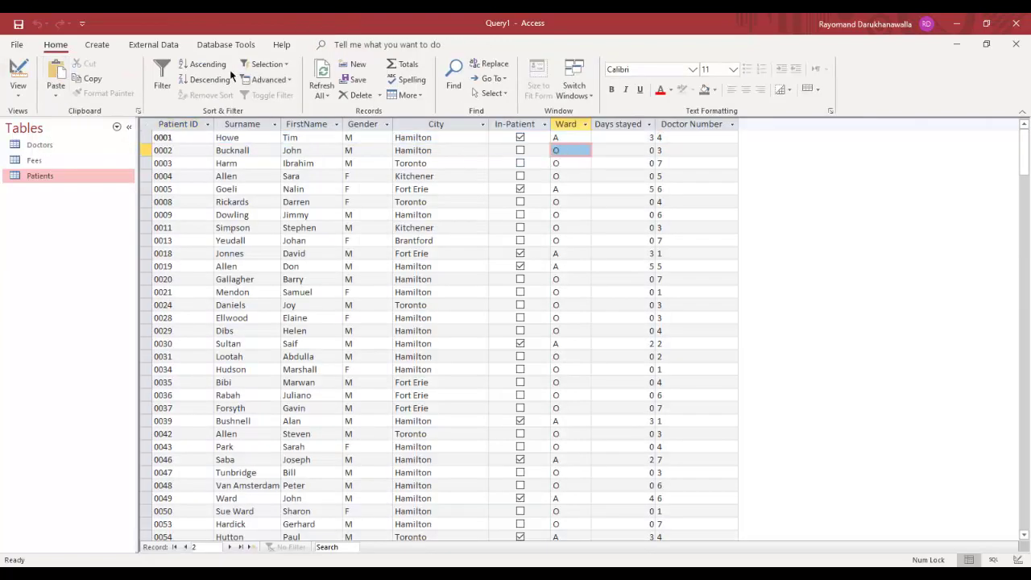
left_click(208, 65)
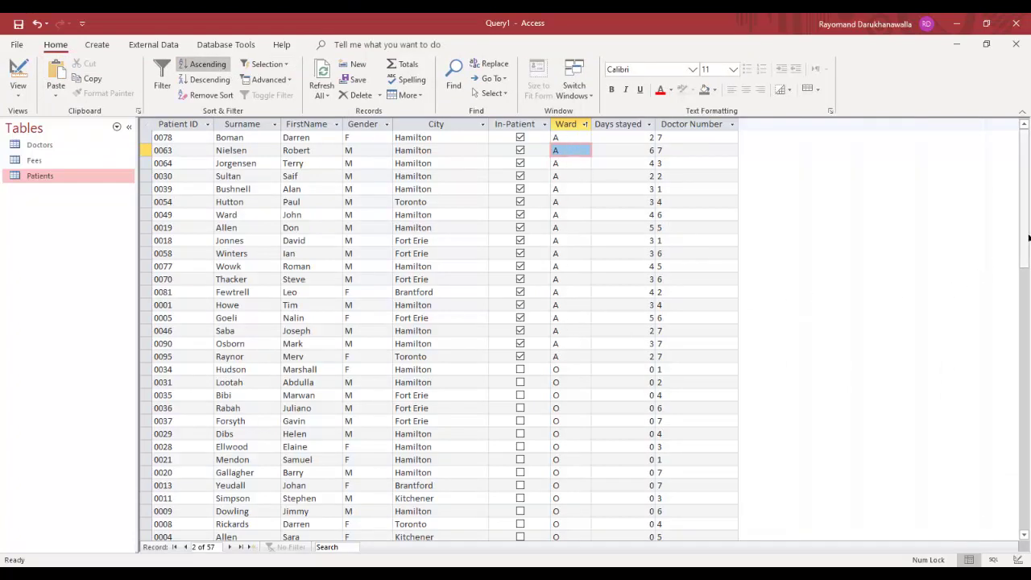
mouse_move(1024, 233)
left_mouse_down()
mouse_move(1020, 383)
mouse_move(1021, 241)
left_mouse_up()
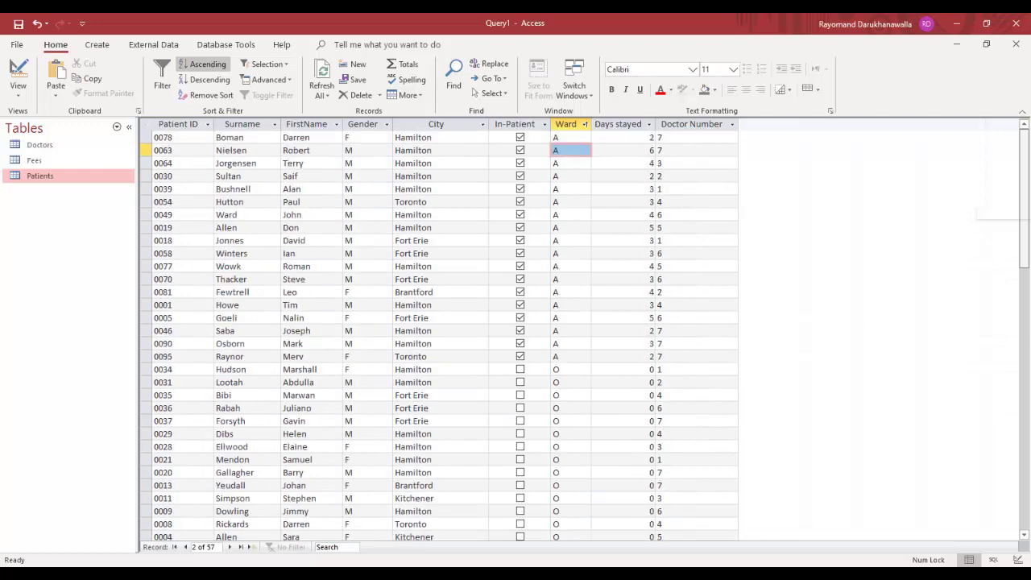
Return to the query design and clear both Ward criteria.
left_click(18, 80)
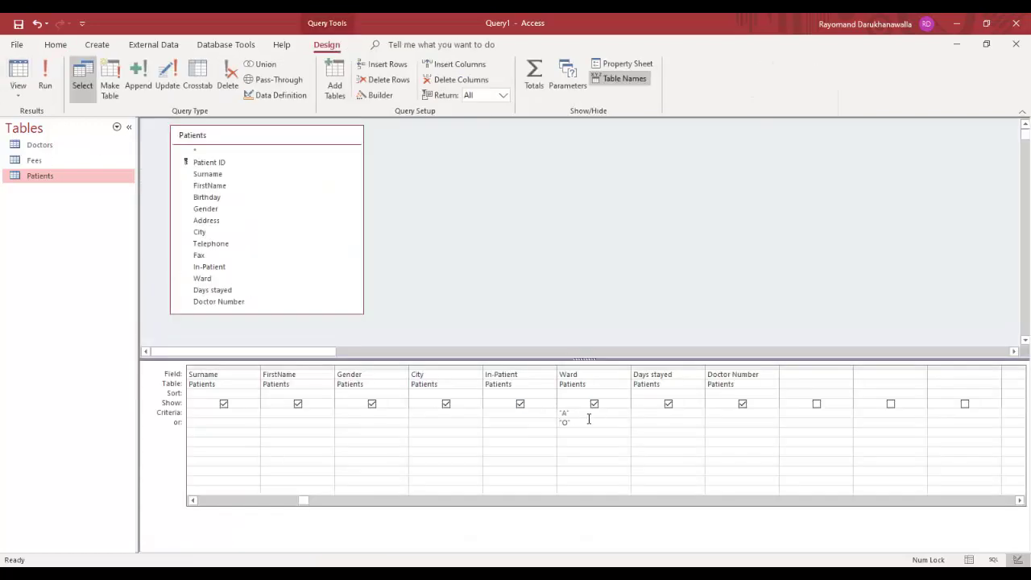
left_click_drag(578, 414, 554, 422)
key("Delete")
key("Delete")
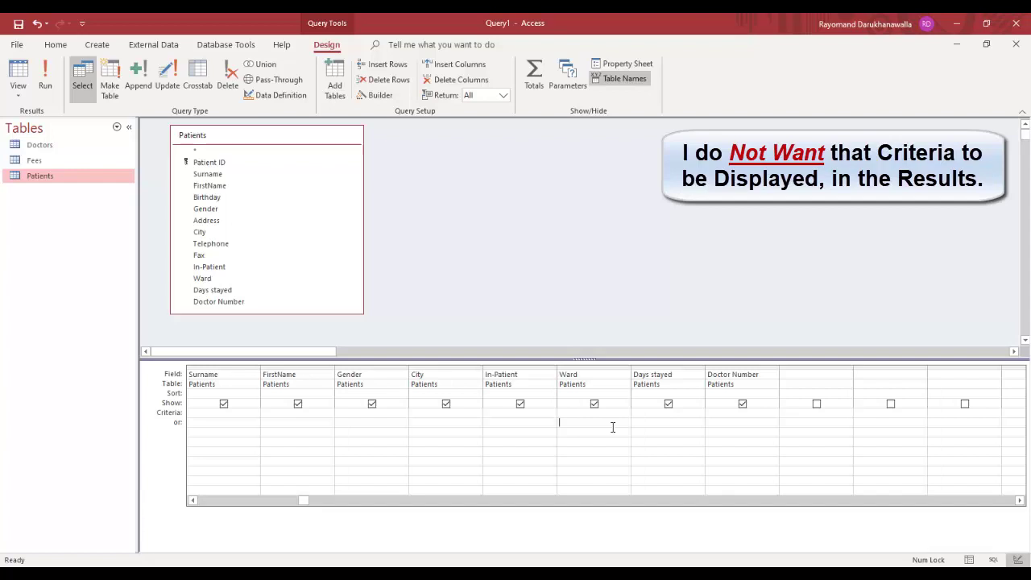
Run the query with the City criterion <>Toronto and an ascending sort on City in the design grid.
left_click(468, 413)
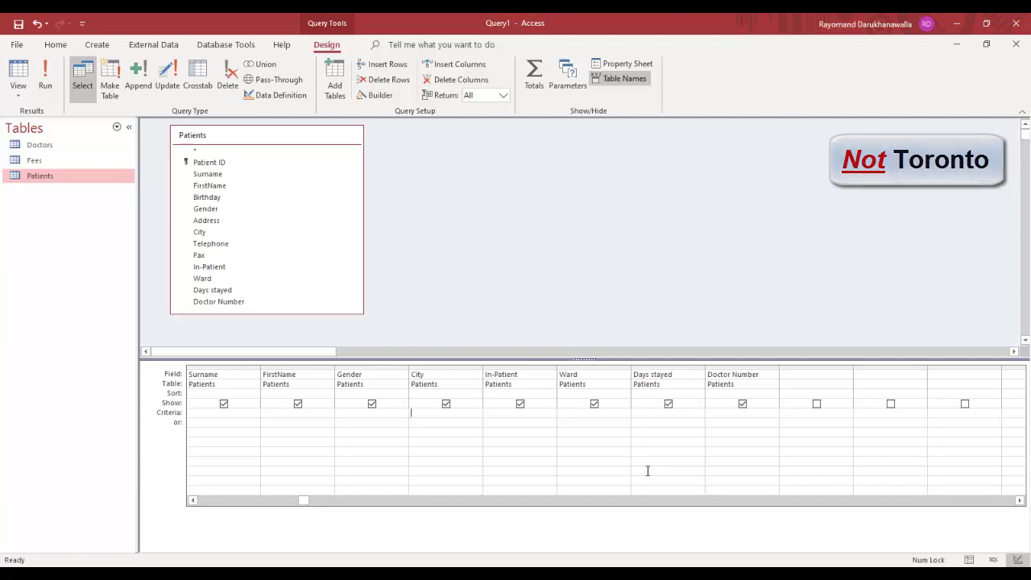
type("<>")
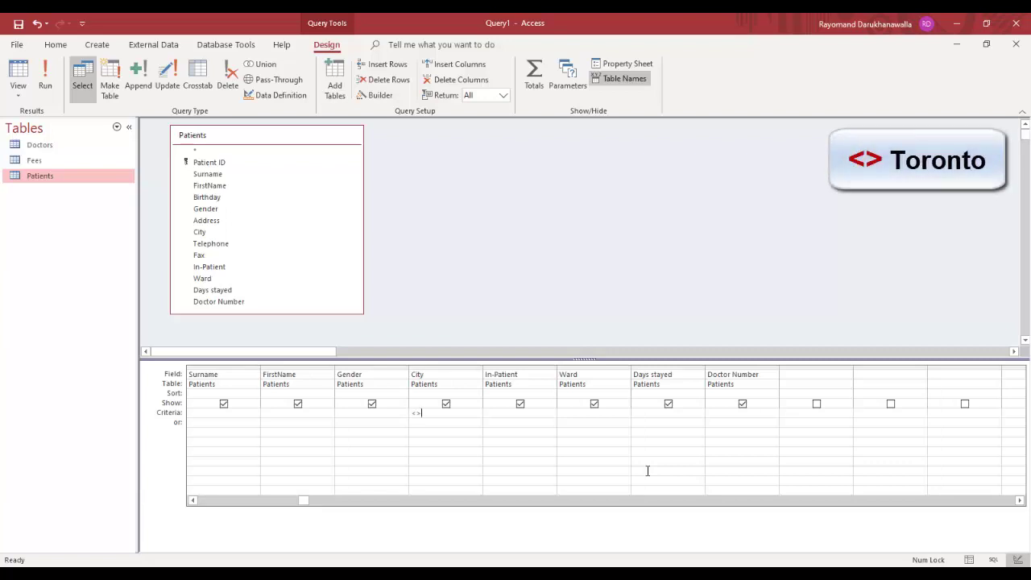
type("Toronto\"")
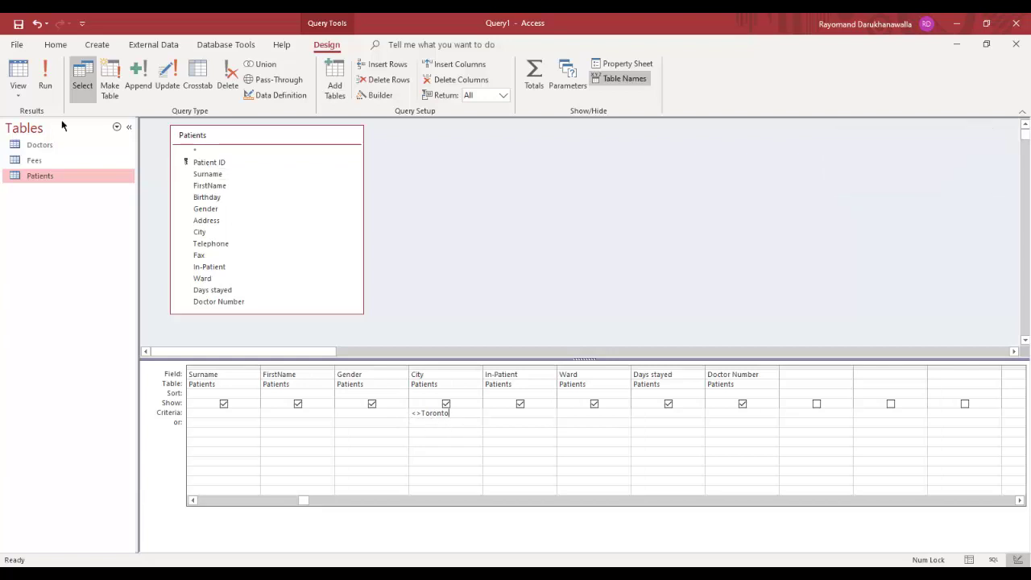
left_click(476, 393)
left_click(466, 404)
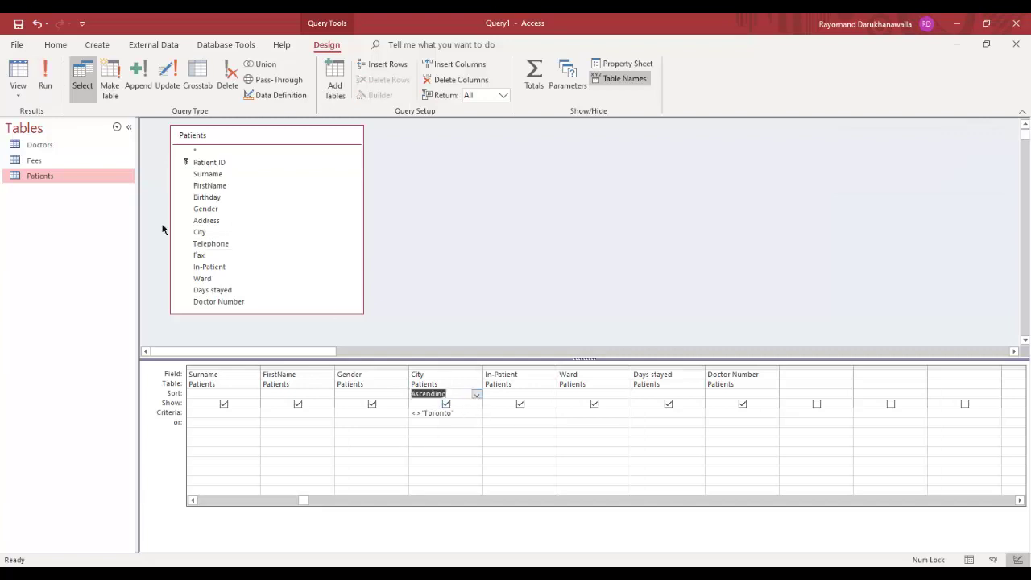
left_click(45, 78)
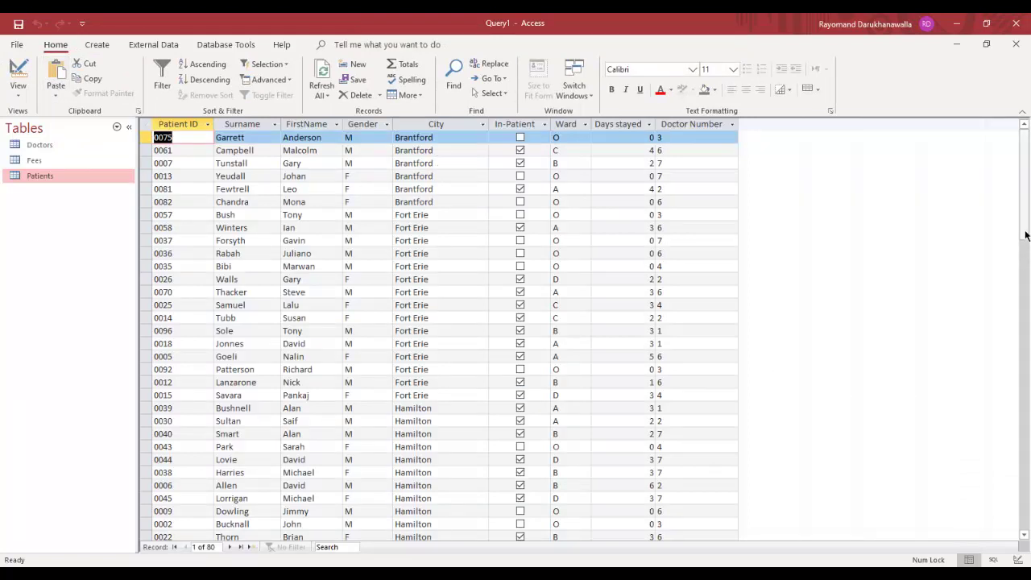
mouse_move(1023, 232)
left_mouse_down()
mouse_move(1014, 416)
mouse_move(1021, 231)
left_mouse_up()
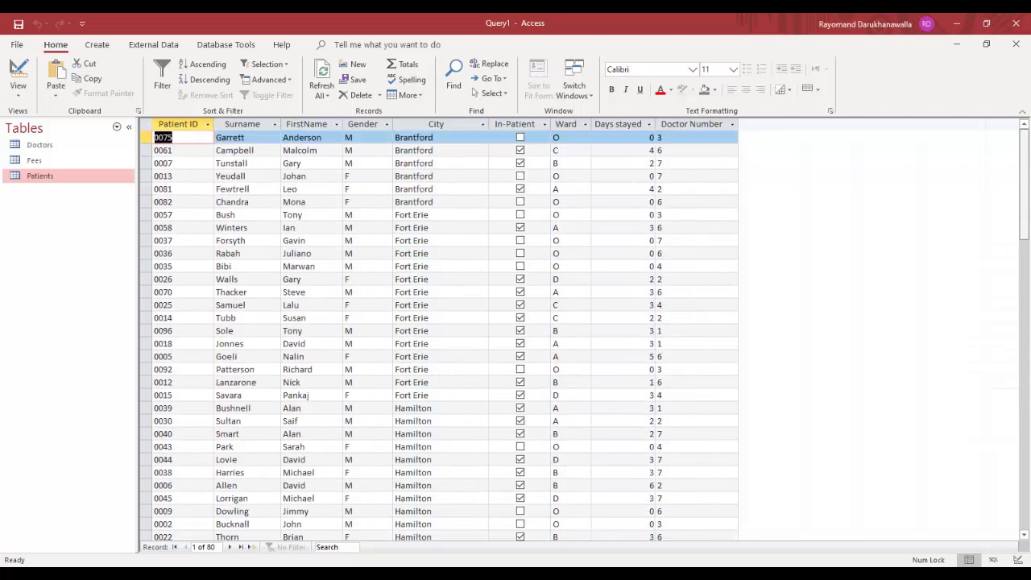
Return to the query design, clear the City criterion and set the City sort to (not sorted).
left_click(17, 74)
left_click_drag(459, 413, 409, 414)
key("Delete")
left_click(445, 394)
left_click(476, 394)
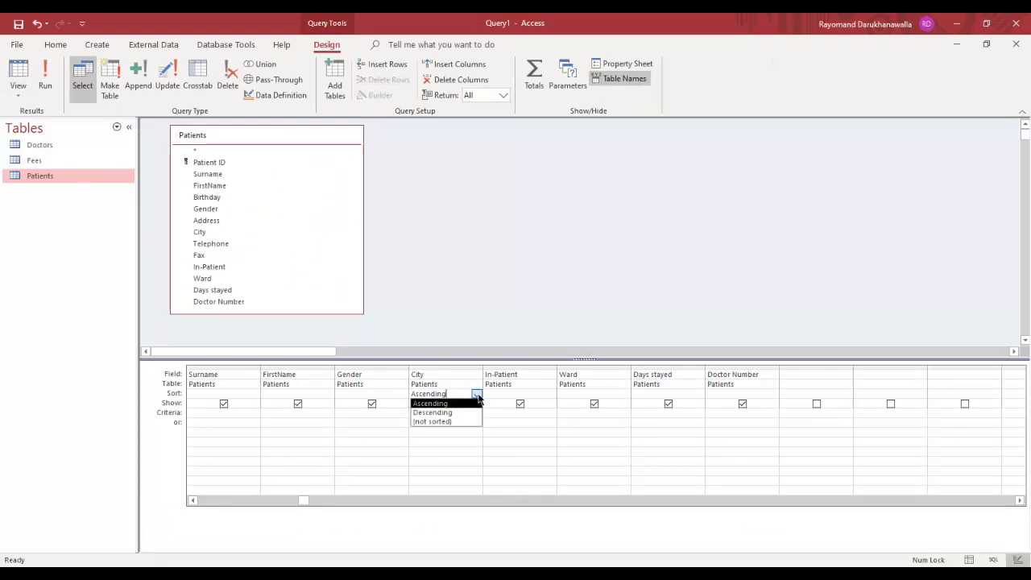
left_click(466, 421)
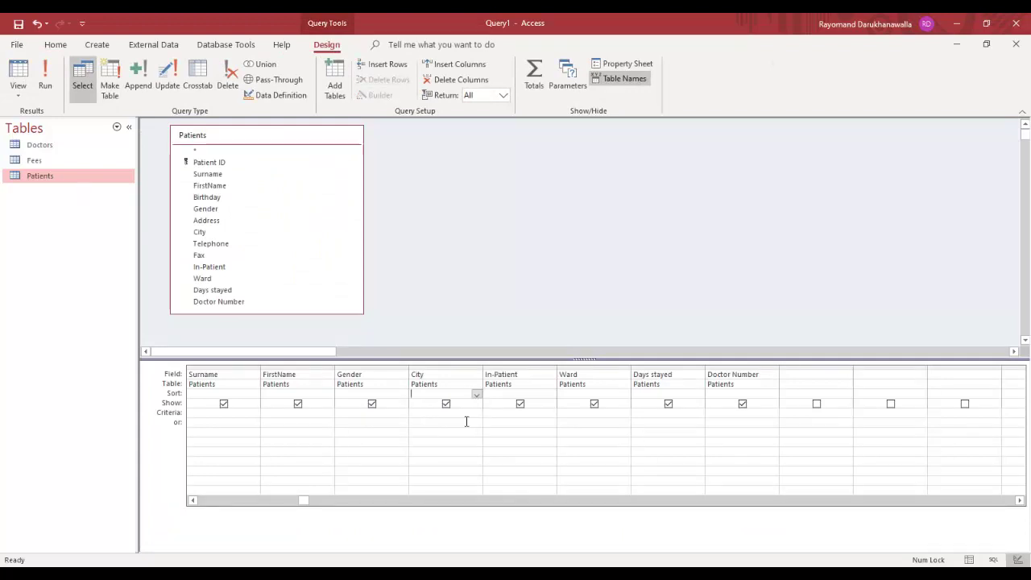
Run the query with the Ward criterion <>O and sort the results ascending by Ward.
left_click(590, 455)
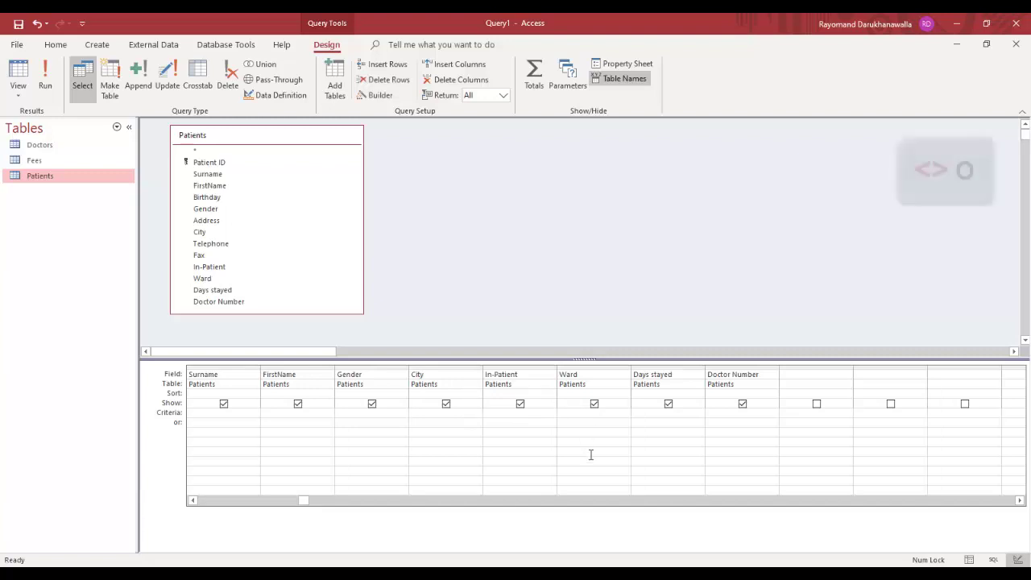
type("<>O")
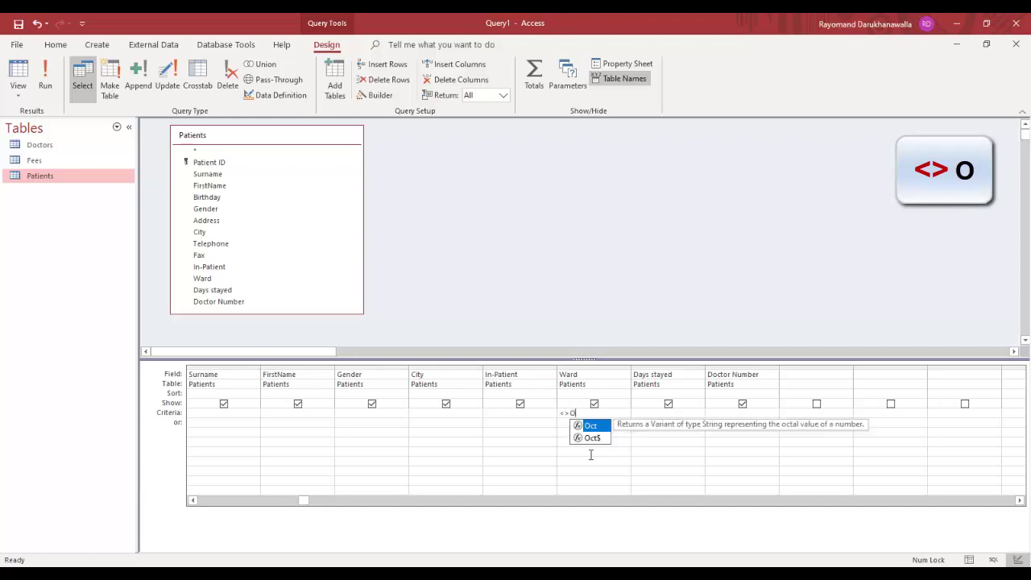
left_click(46, 81)
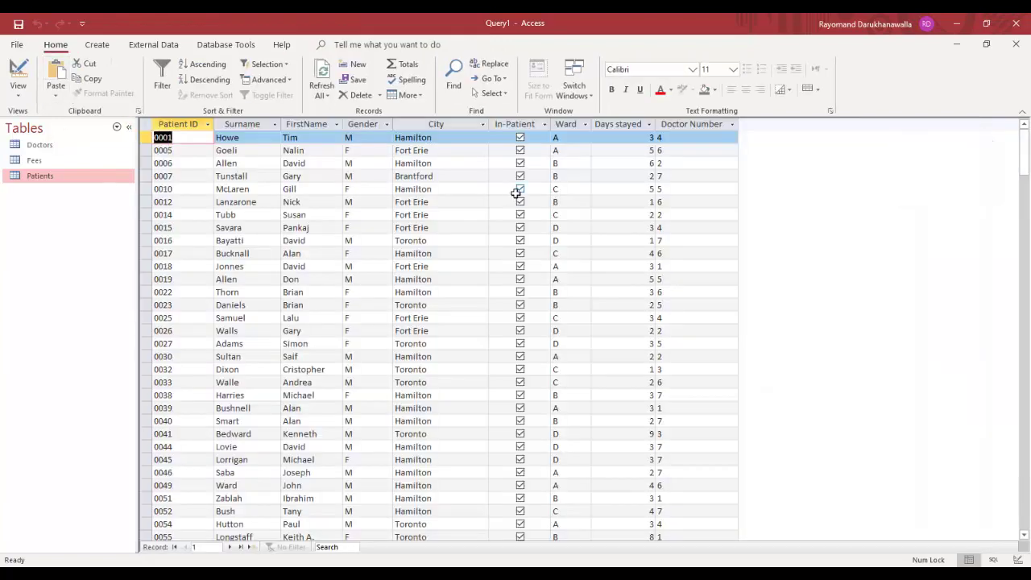
left_click(557, 150)
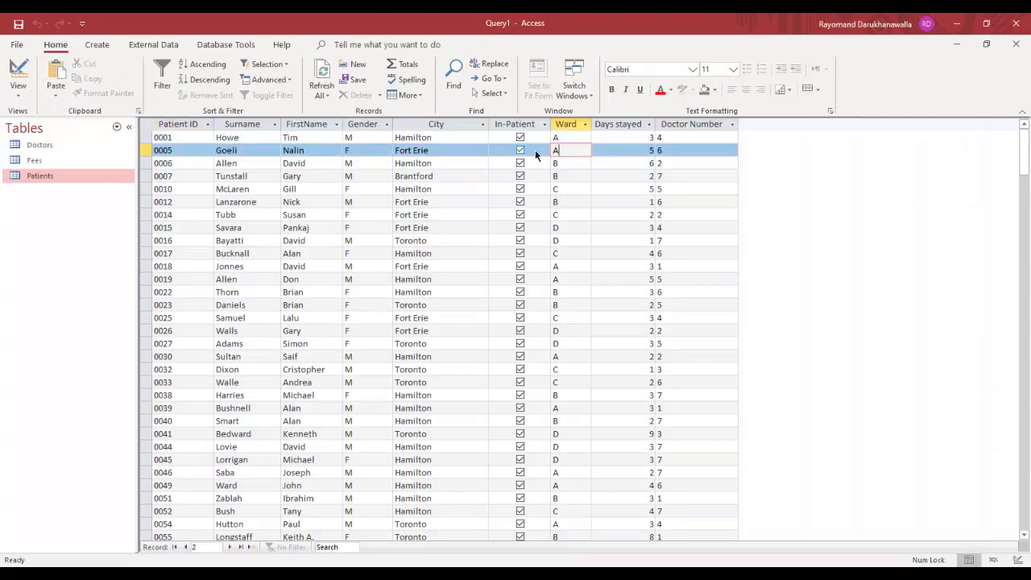
left_click(215, 71)
left_click_drag(1023, 235, 1020, 190)
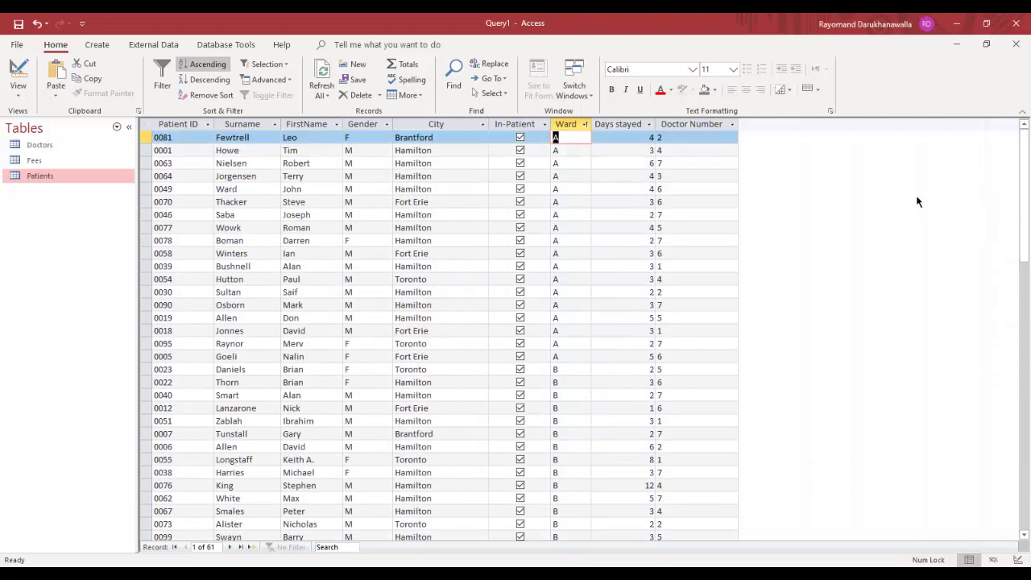
Return to the query design and clear the Ward criterion.
left_click(18, 74)
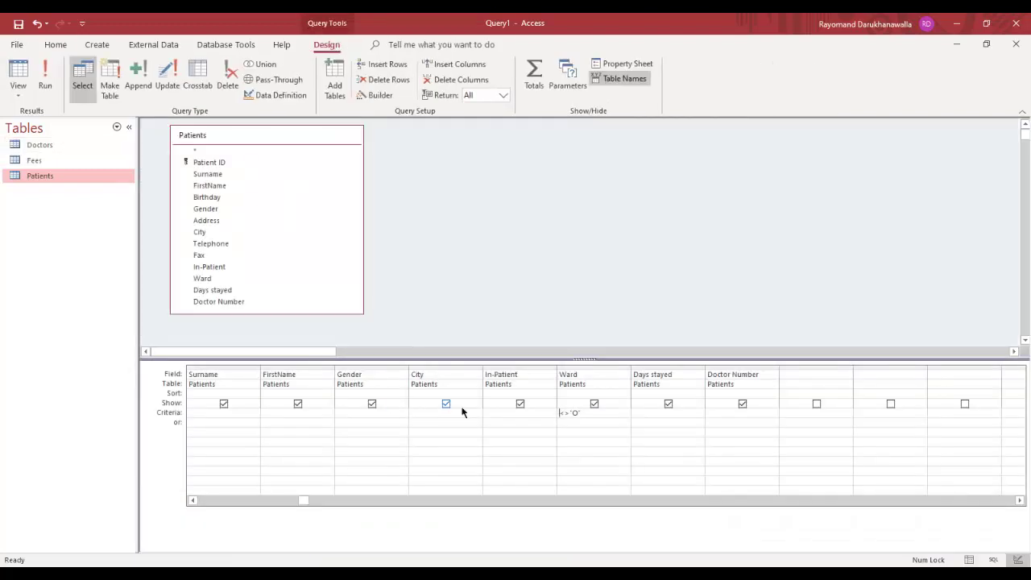
left_click_drag(585, 412, 554, 413)
key("BackSpace")
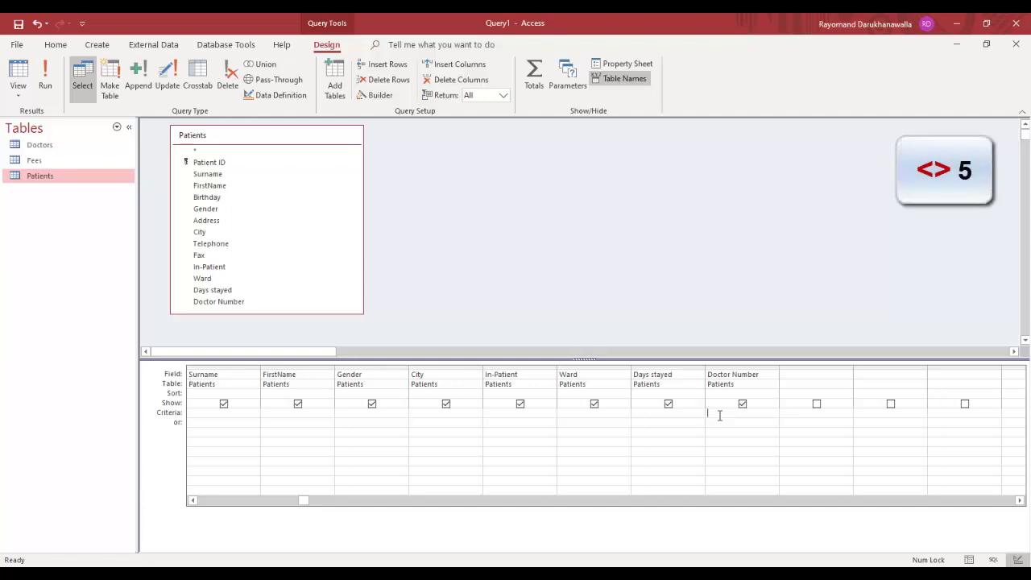
Run the query with the Doctor Number criterion <>5 and sort the results ascending by Doctor Number.
type("<>5")
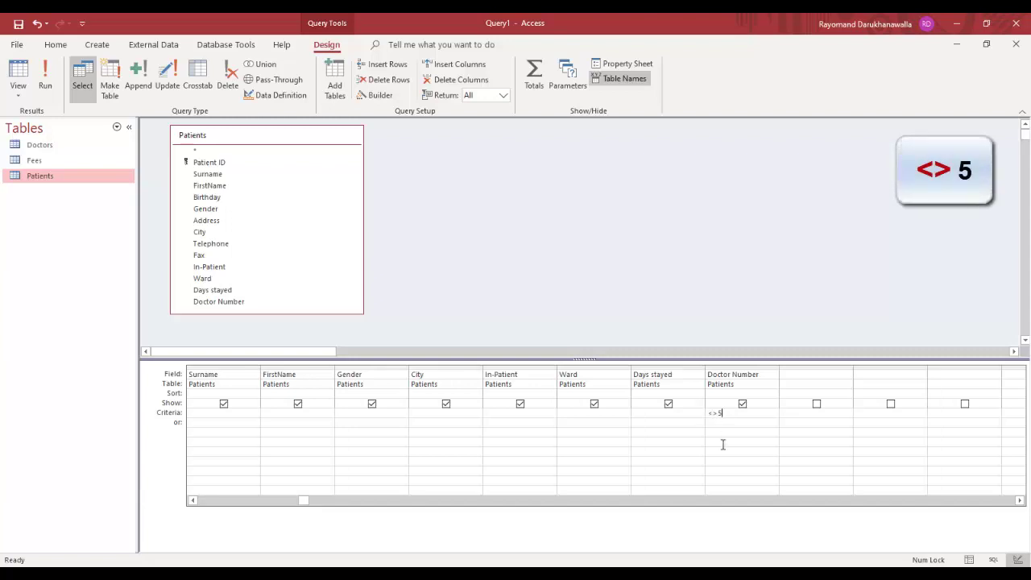
left_click(47, 71)
left_click(682, 191)
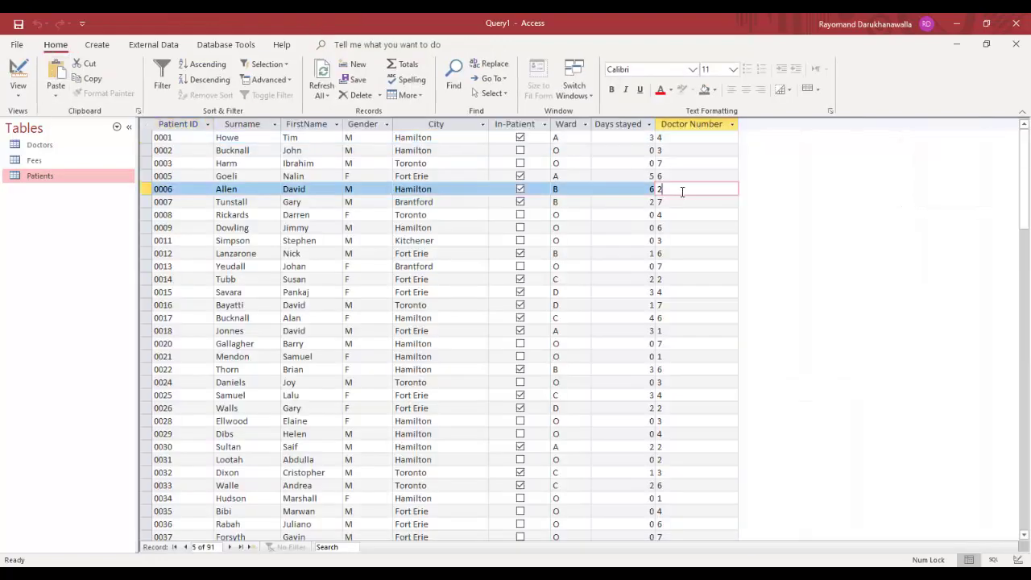
left_click(205, 63)
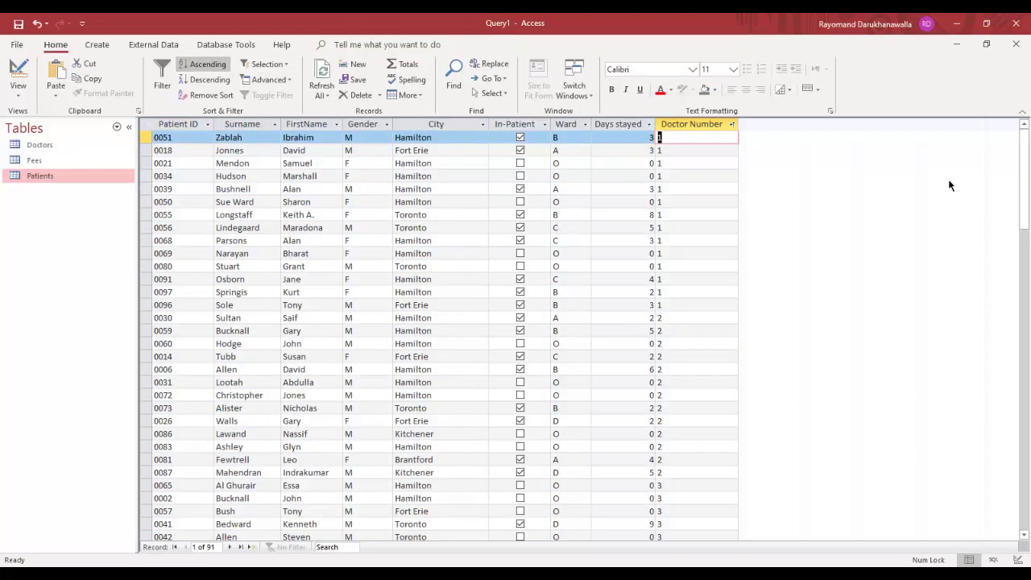
left_click_drag(1023, 166, 1015, 281)
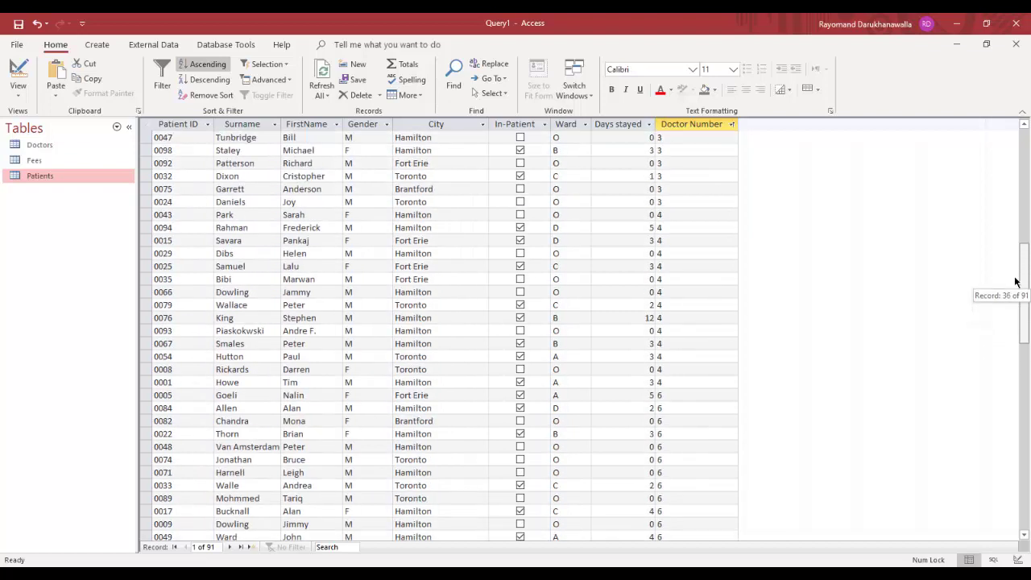
Return to the query design and clear the Doctor Number criterion.
left_click(19, 71)
left_click(709, 413)
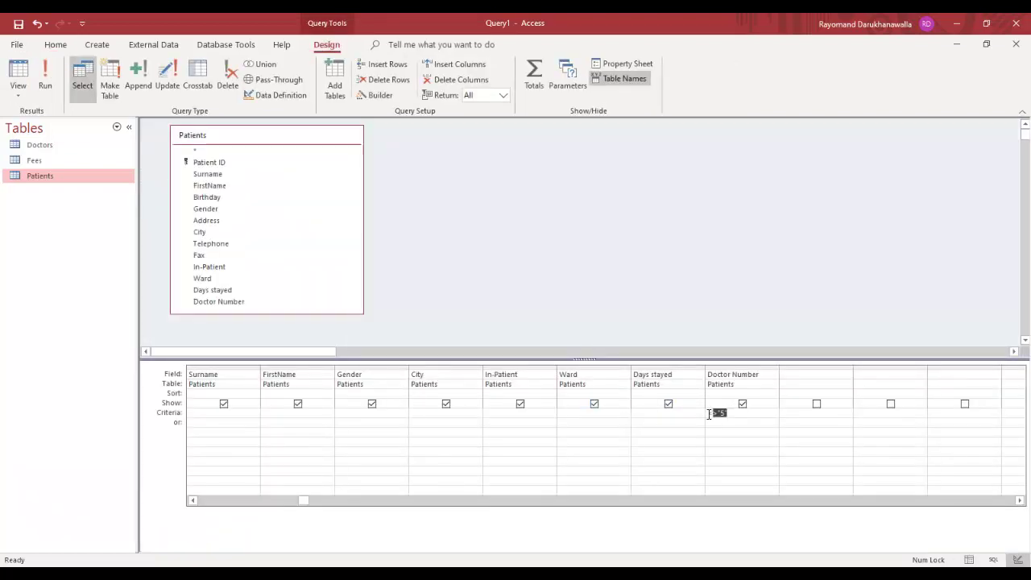
key("BackSpace")
left_click(635, 573)
left_click(998, 531)
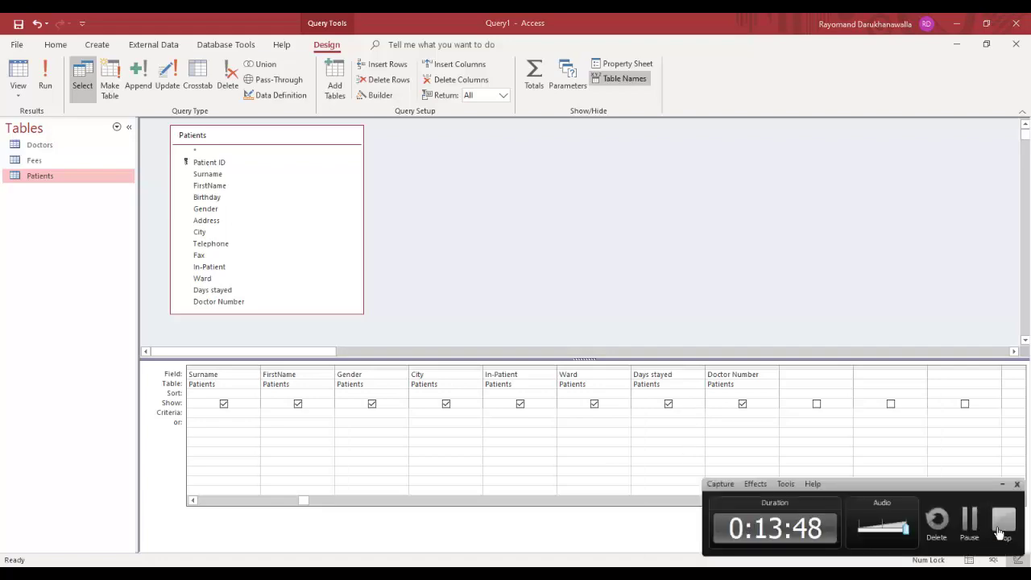